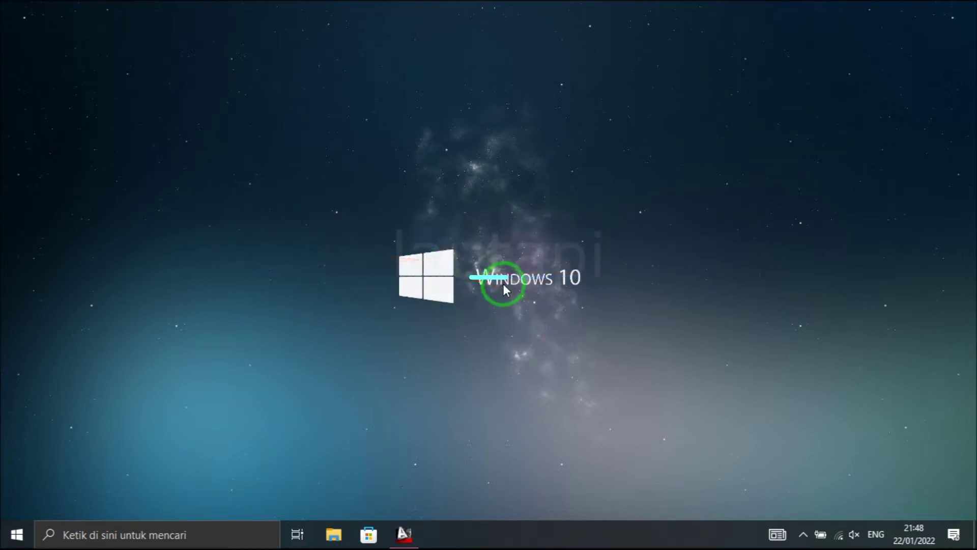
Step: Bring the AutoCAD 2013 Drawing1 window back up from the taskbar
right_click(484, 255)
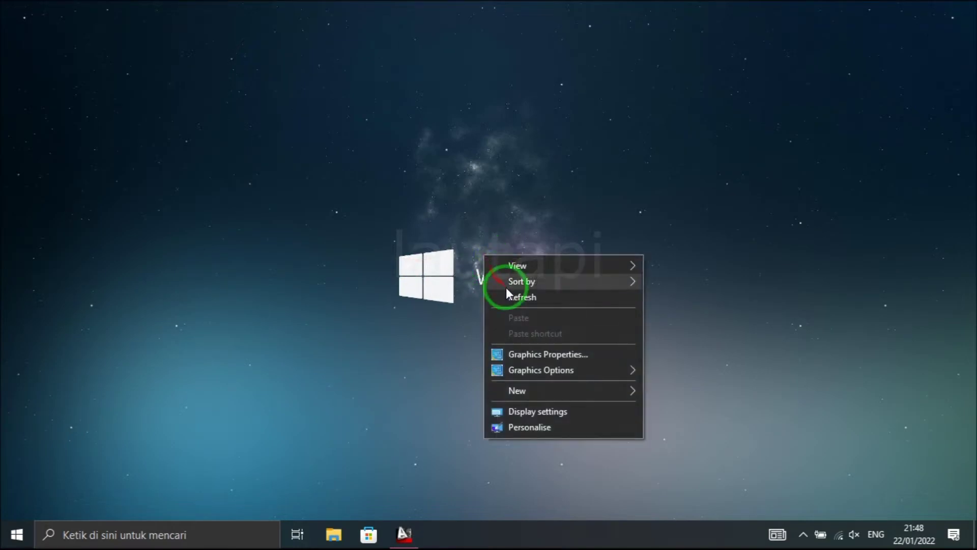
right_click(469, 248)
click(500, 290)
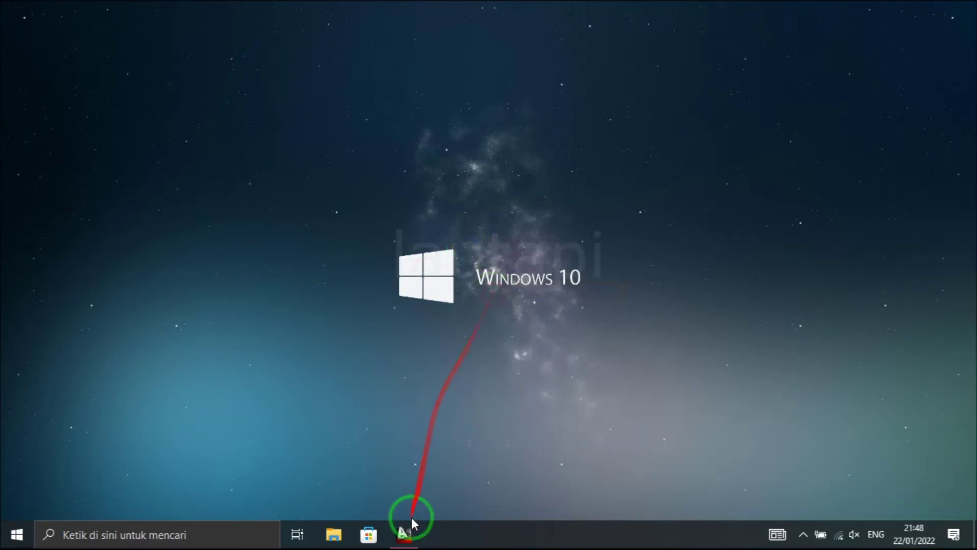
click(408, 535)
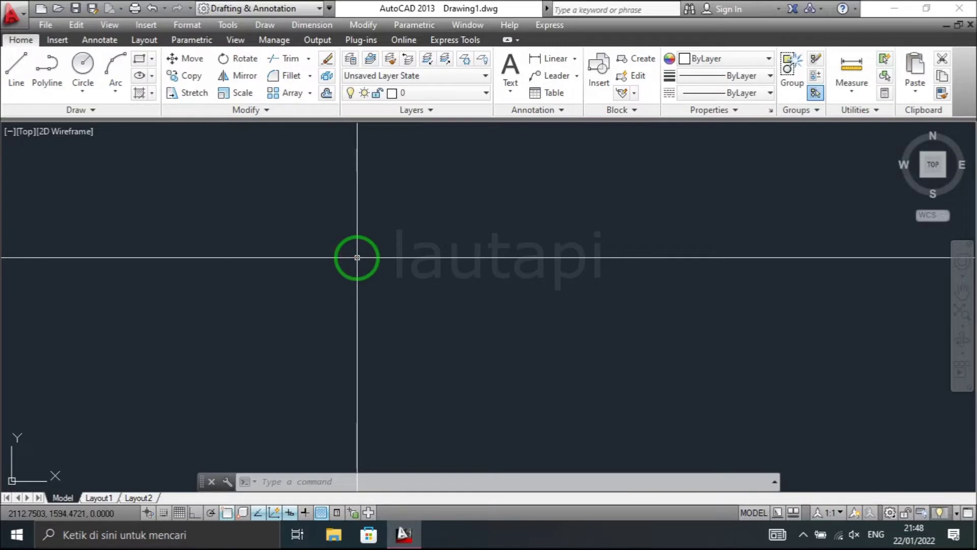
Step: Draw an upright 1 by 2 rectangle (@1,2) and pan it into view
text(rec)
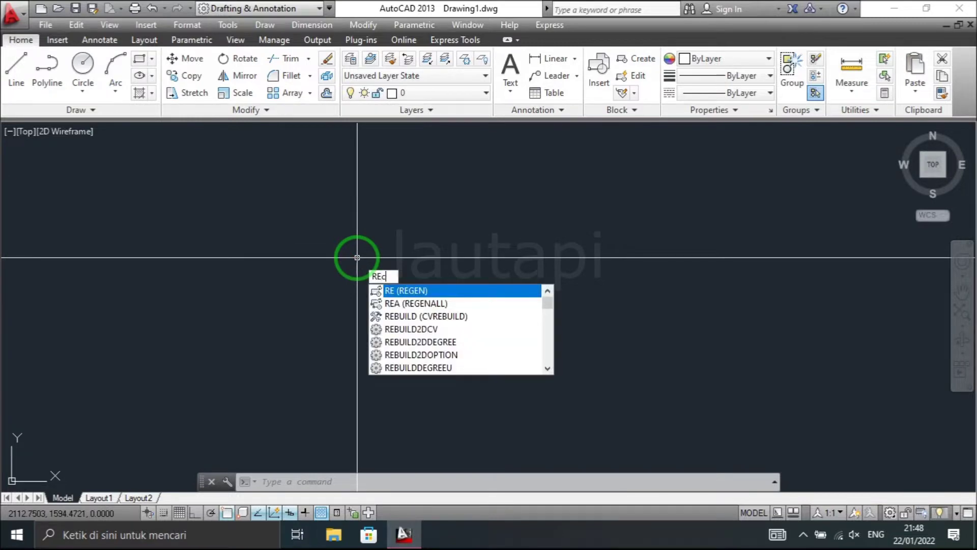
key(Return)
click(347, 199)
text(1)
key(Tab)
text(2)
key(Return)
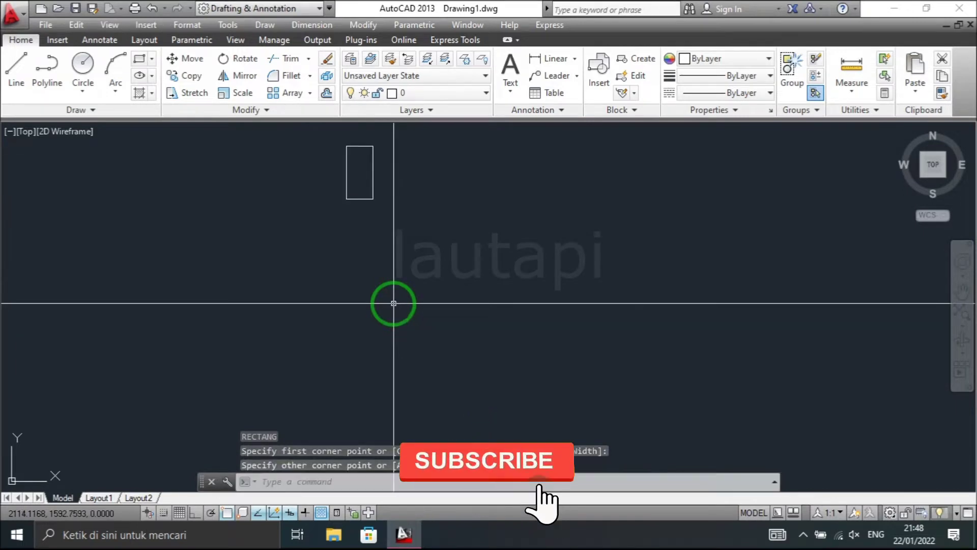
middle_drag(451, 239, 449, 308)
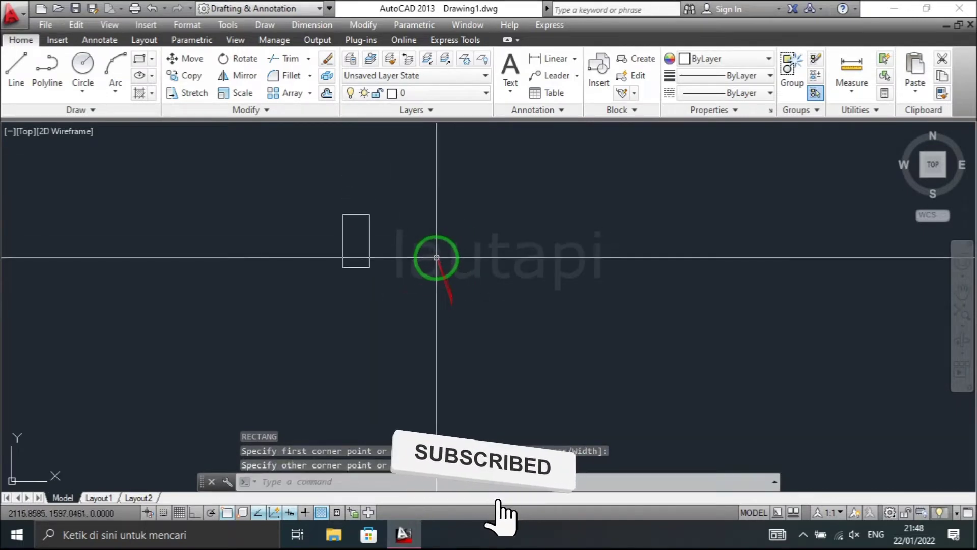
middle_drag(437, 257, 457, 278)
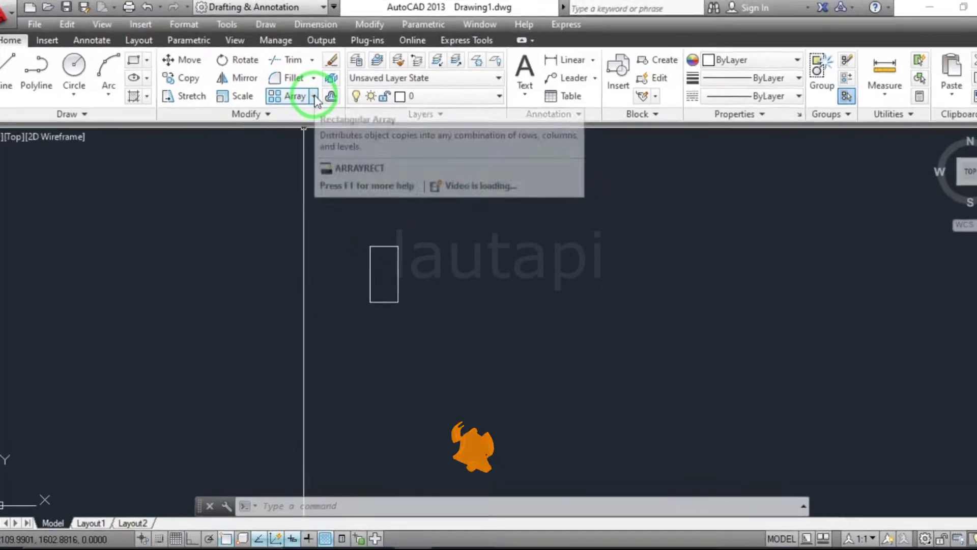
click(314, 96)
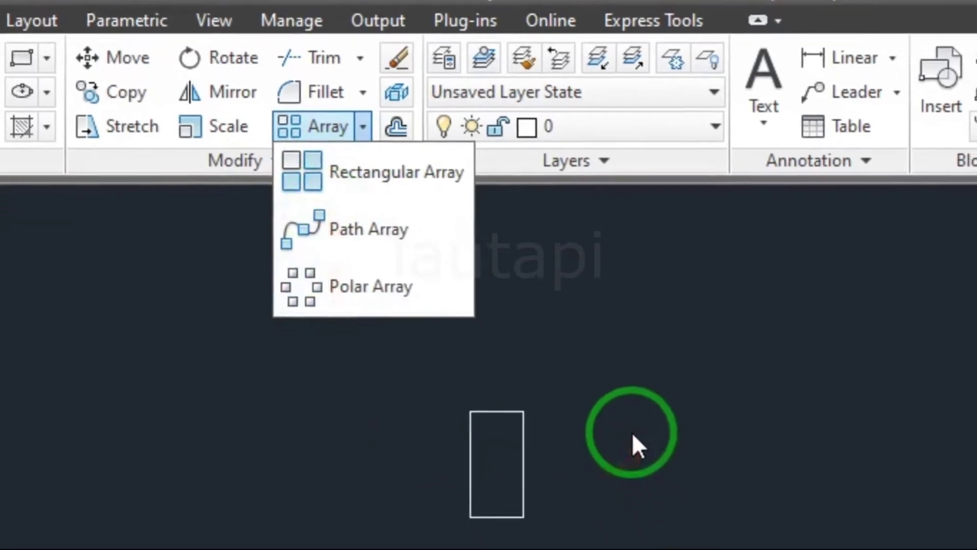
click(636, 438)
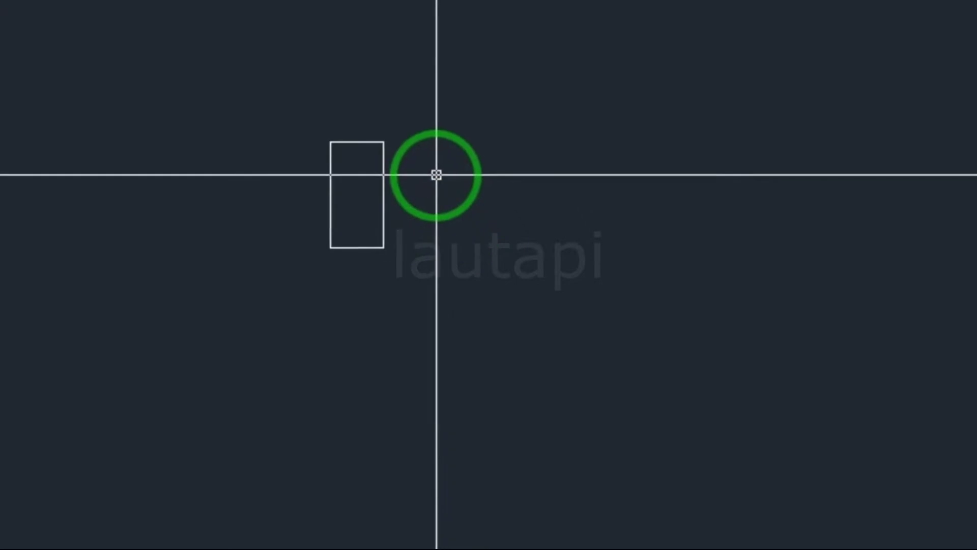
text(AR)
key(Return)
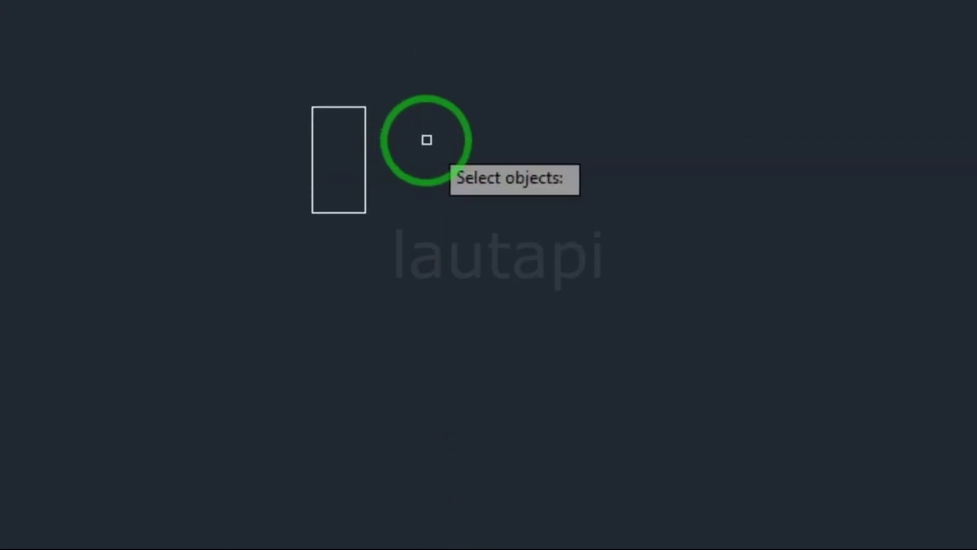
click(362, 161)
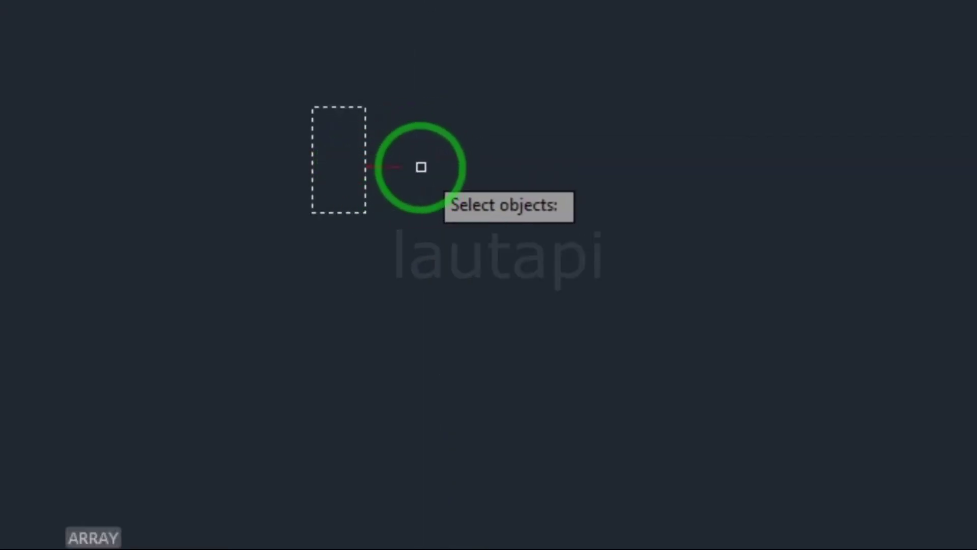
key(Return)
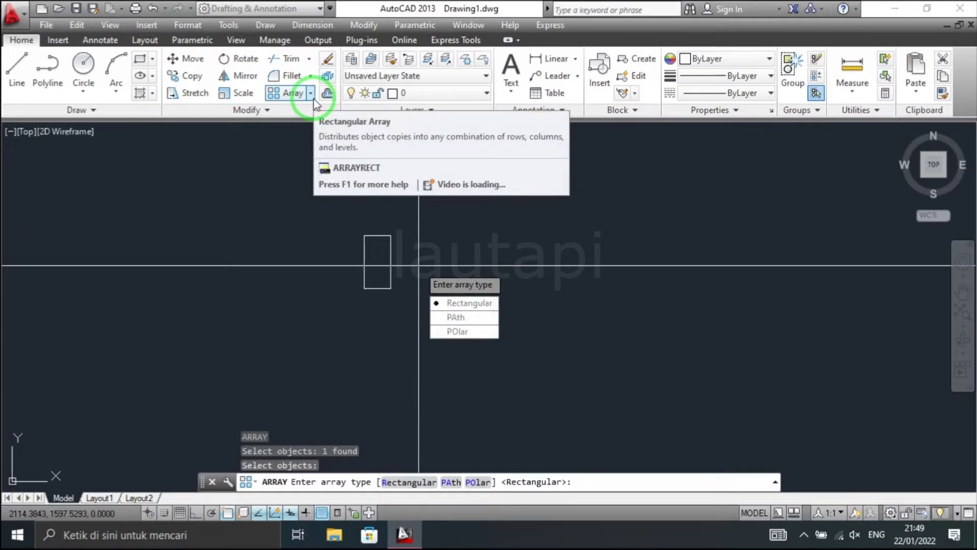
click(310, 96)
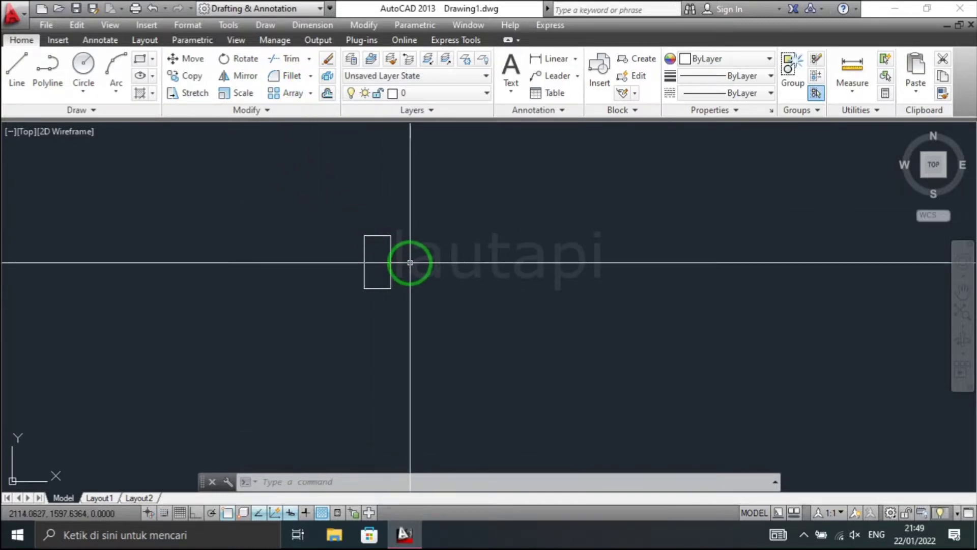
Step: Create a rectangular array of the rectangle, previewing 4 columns by 3 rows
click(310, 92)
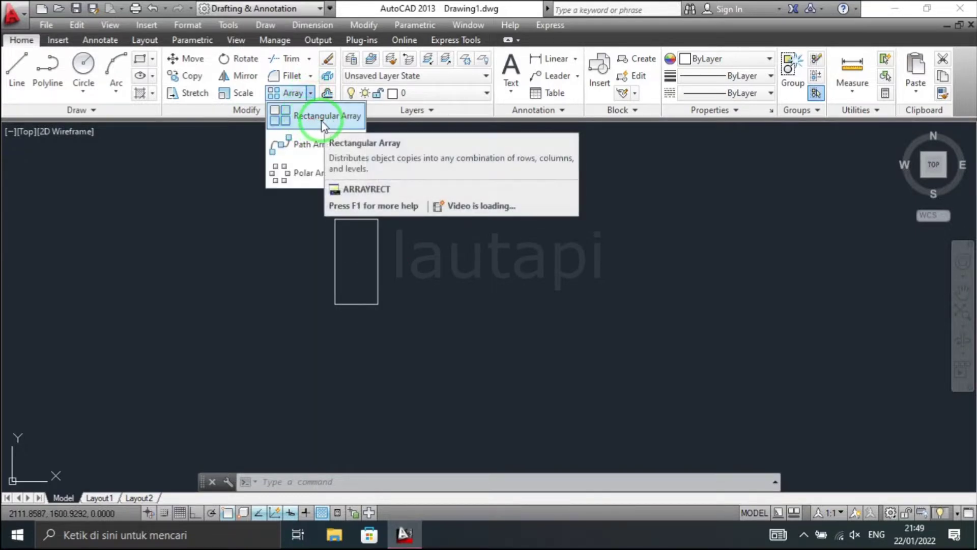
click(323, 117)
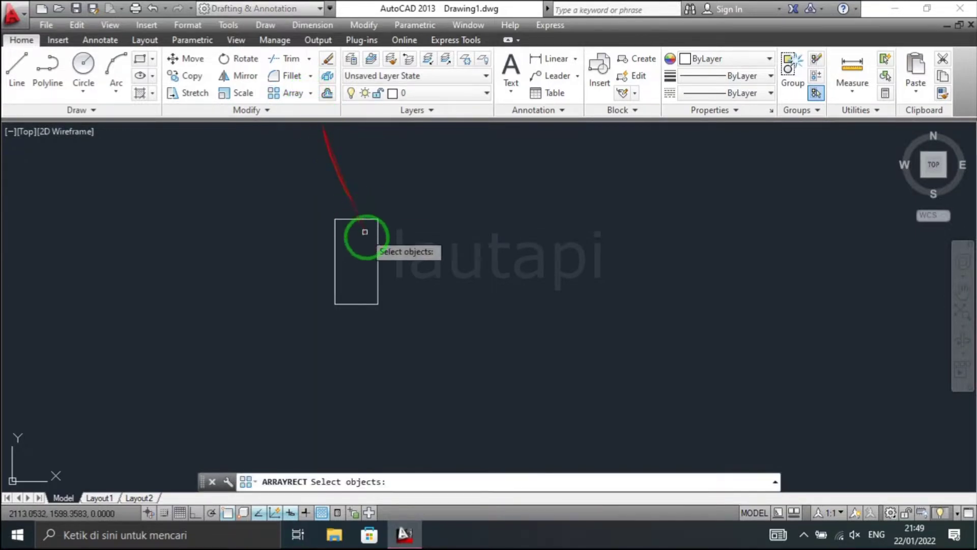
click(377, 266)
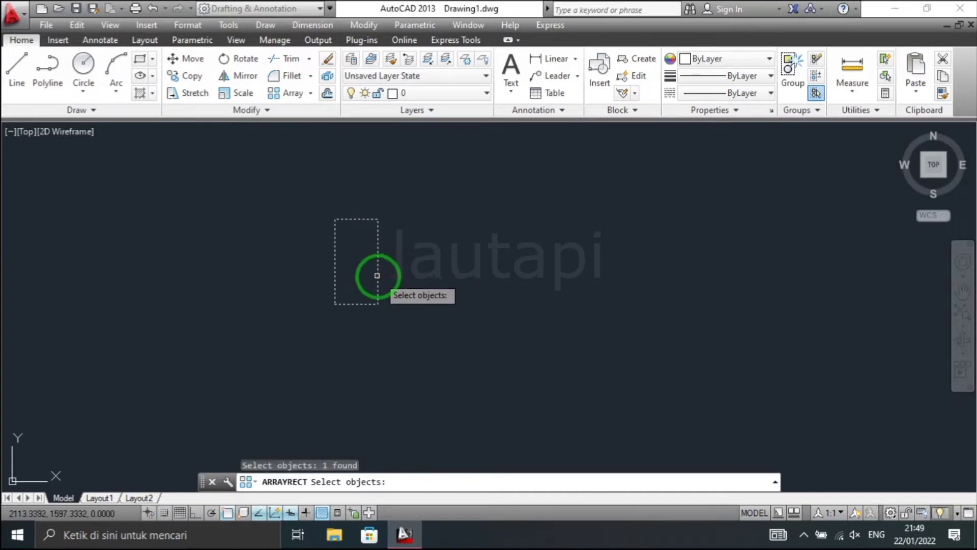
key(Return)
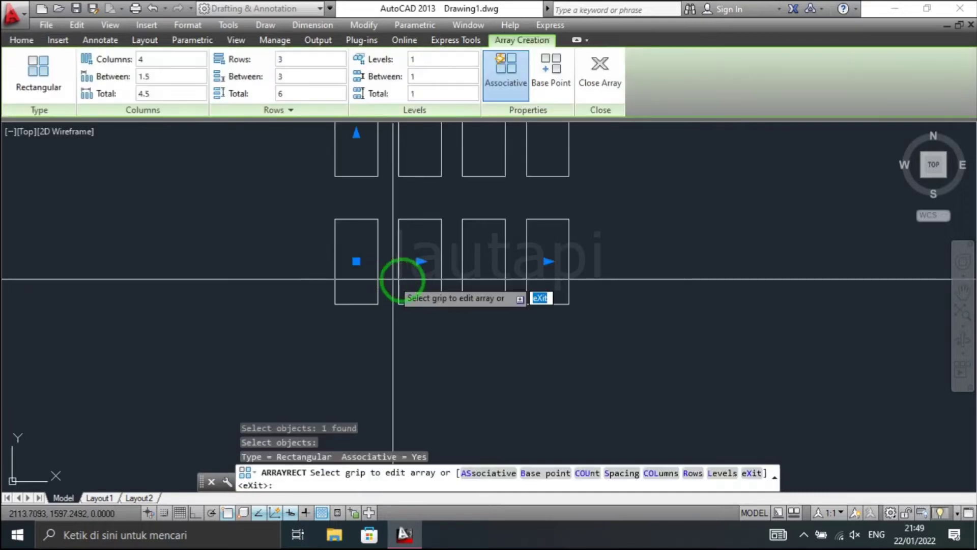
scroll(415, 277, down, 4)
middle_drag(423, 246, 435, 270)
scroll(435, 270, up, 3)
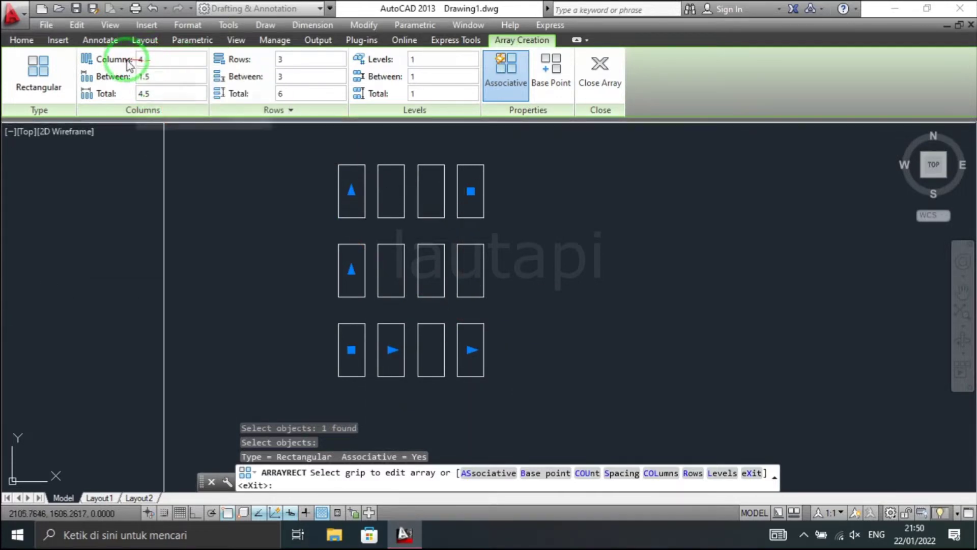
Step: Set the array to 6 columns, try spacing 2, then set total width 12 (2.4 spacing)
click(144, 59)
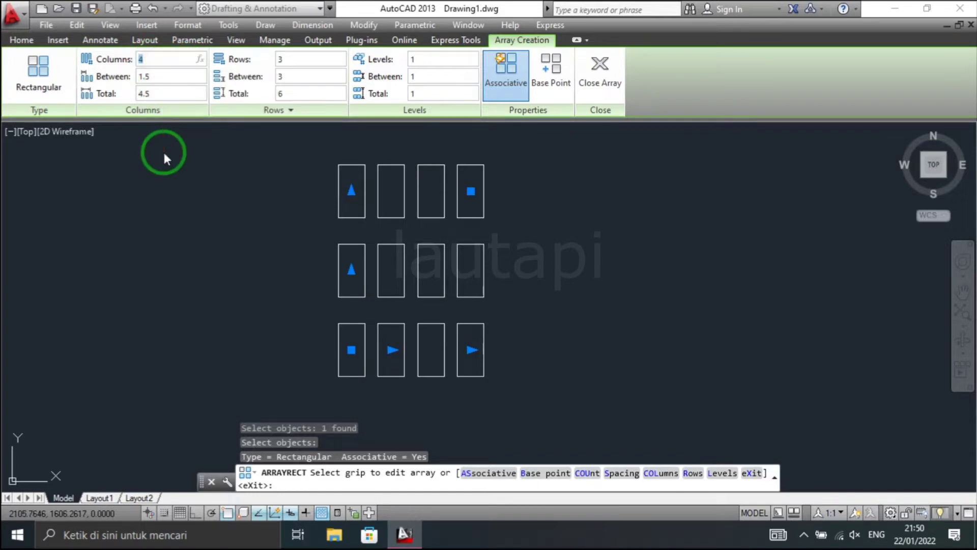
text(6)
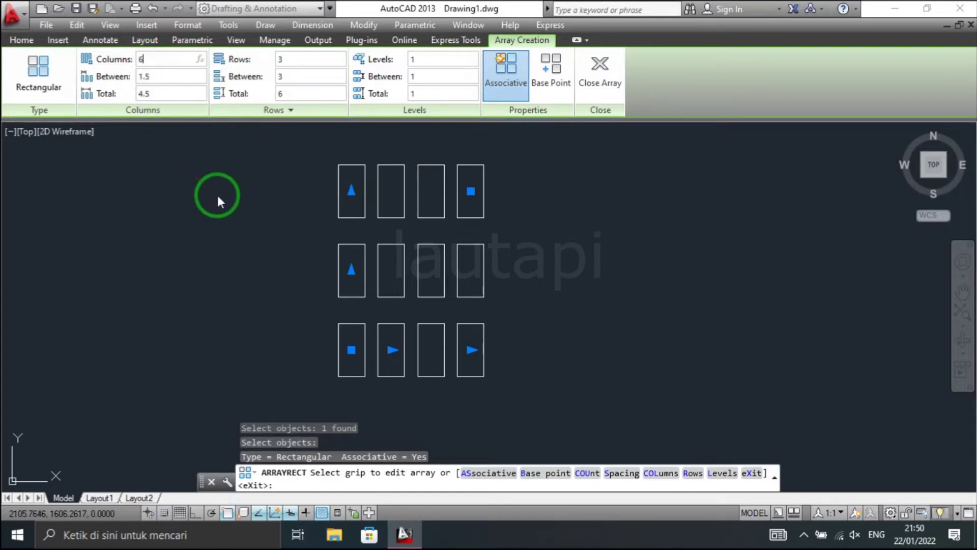
key(Return)
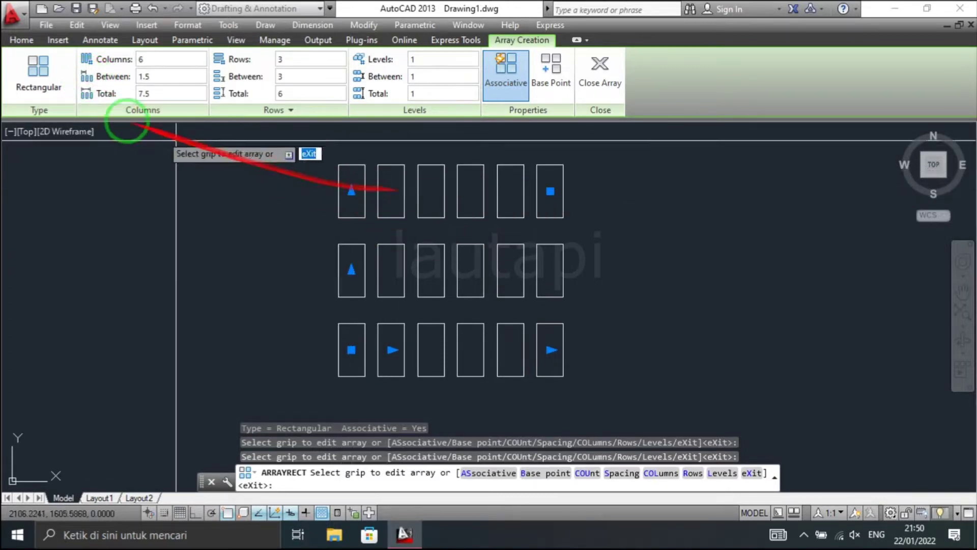
click(153, 78)
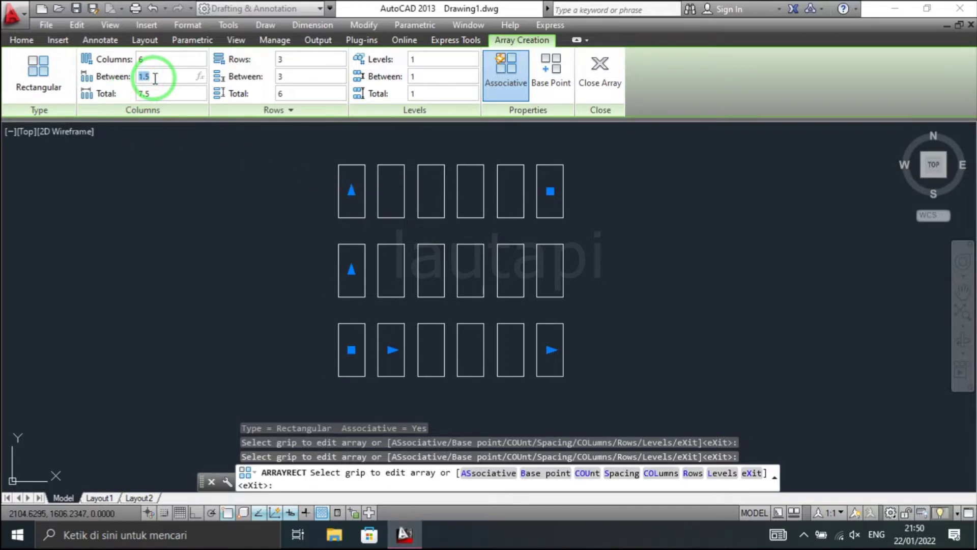
text(2)
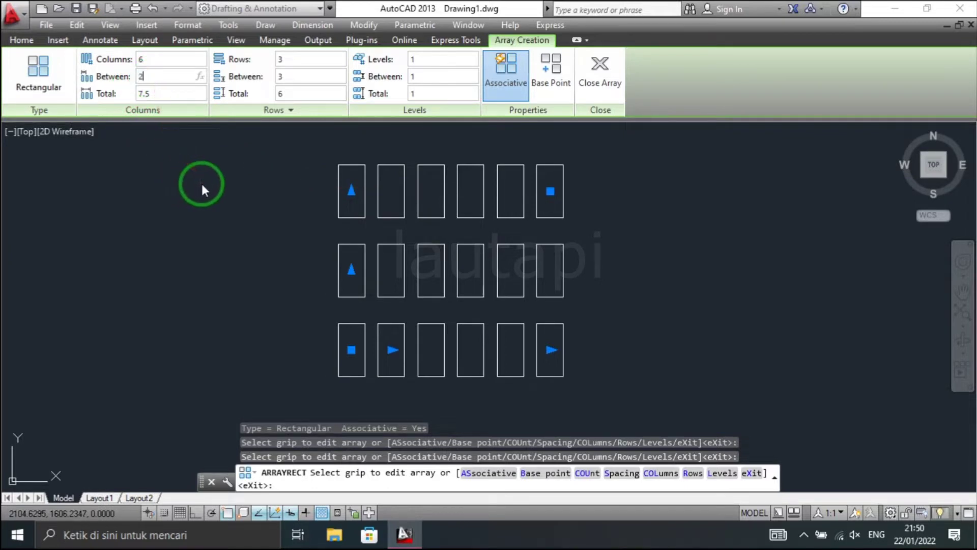
key(Return)
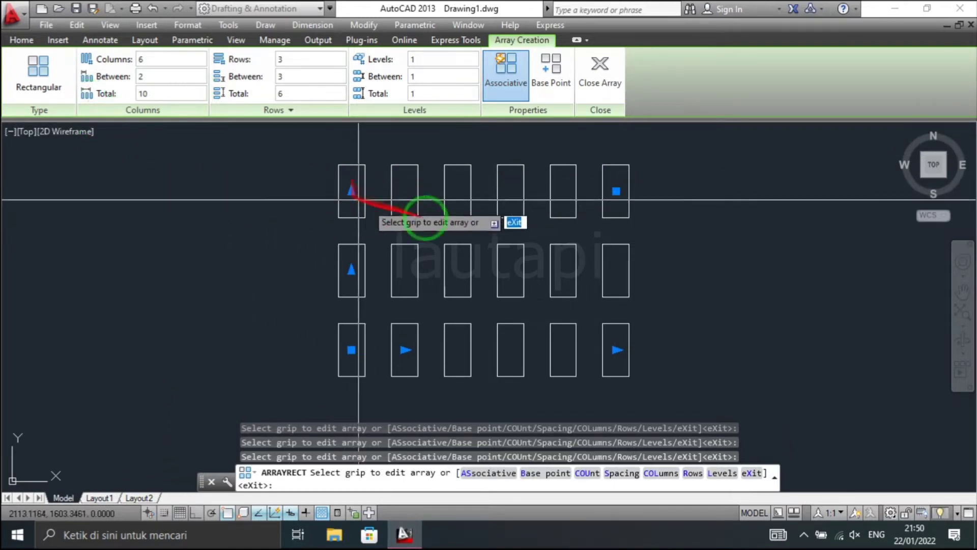
double_click(156, 93)
text(12)
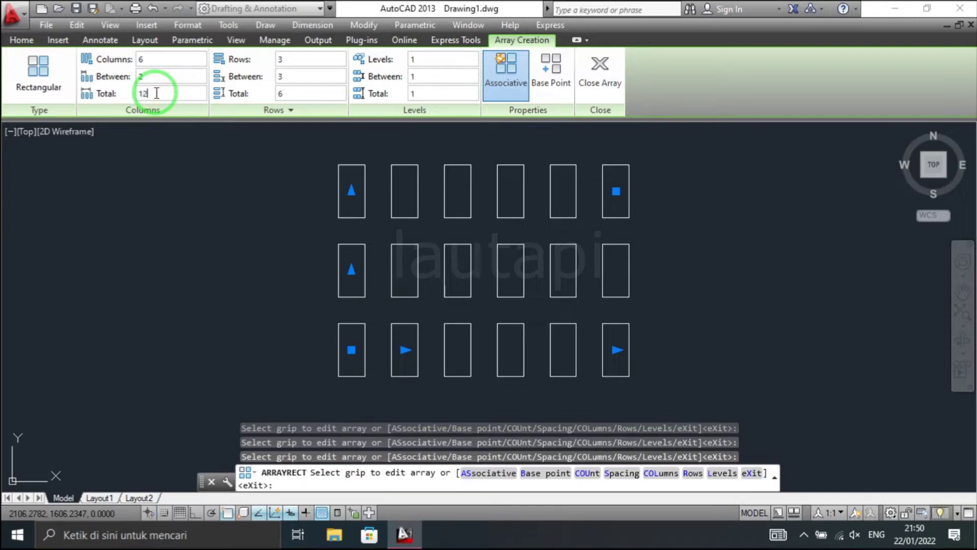
key(Return)
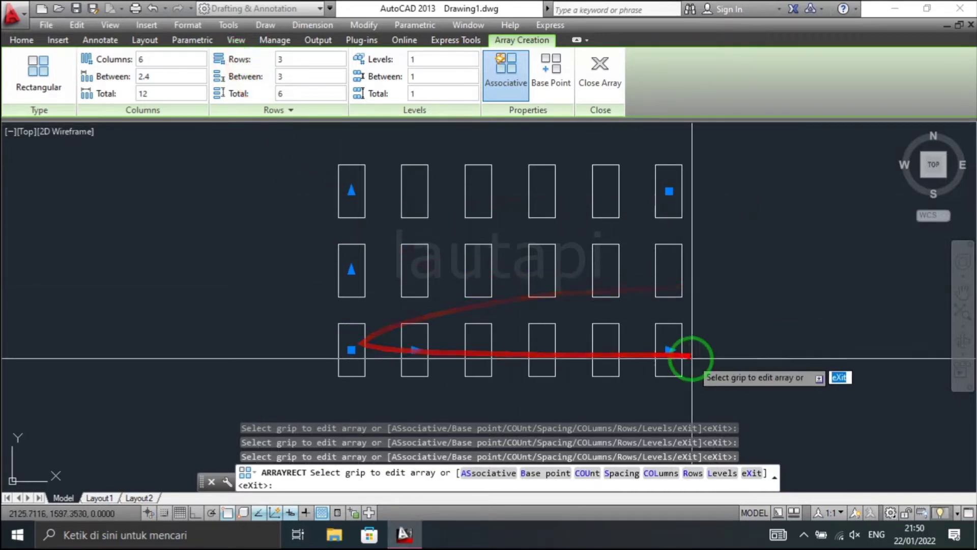
click(305, 59)
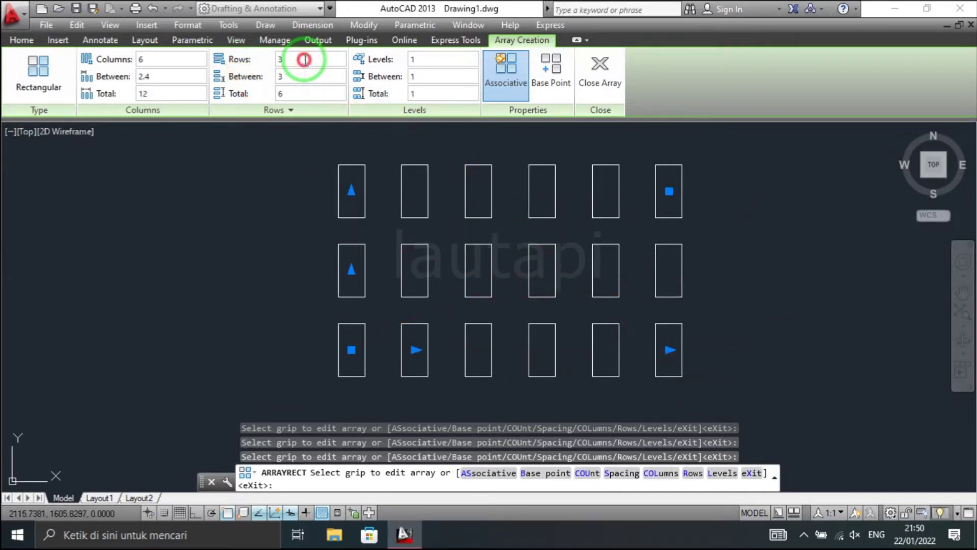
text(5)
Step: Apply 5 rows to the array and zoom to fit the 6-by-5 grid
key(Return)
scroll(356, 219, down, 4)
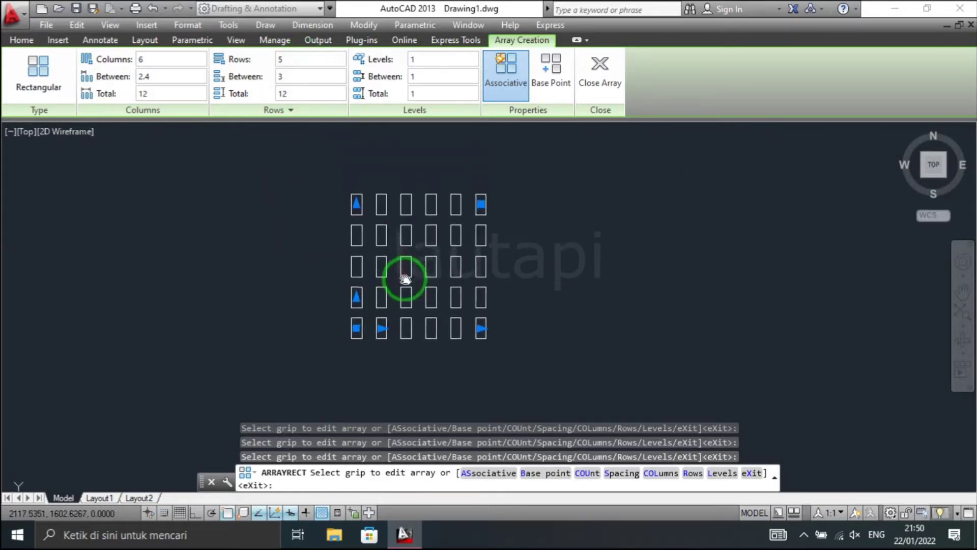
scroll(421, 265, up, 2)
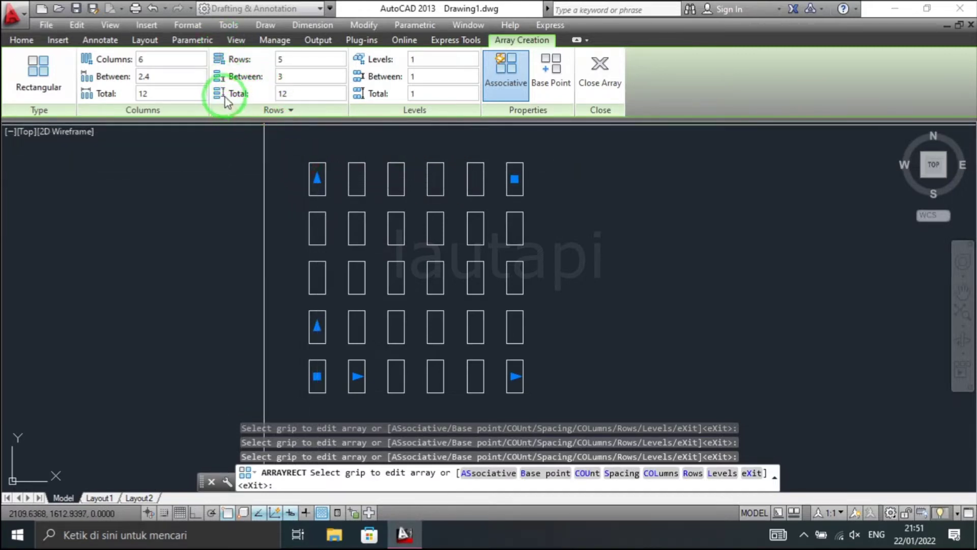
Step: Edit the array's level count and the spacing between levels
click(427, 62)
text(2)
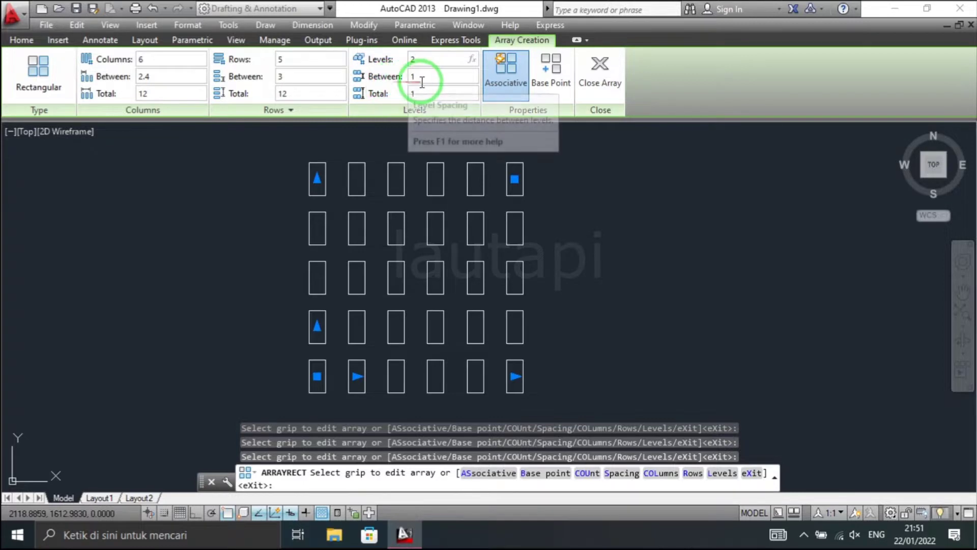
click(420, 82)
click(423, 77)
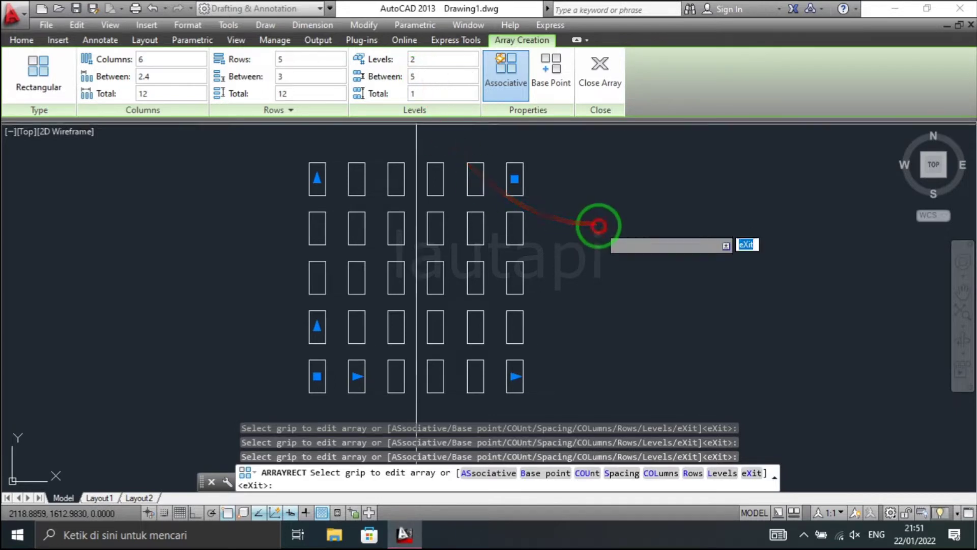
mouse_move(926, 177)
text(5)
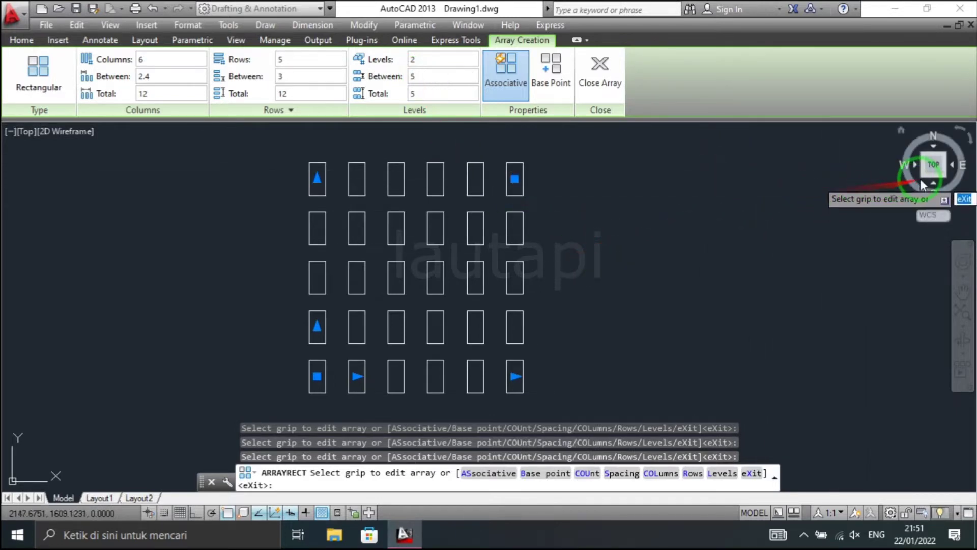
Step: Orbit with the ViewCube to inspect the stacked levels, then return to Top view
drag(934, 175, 931, 157)
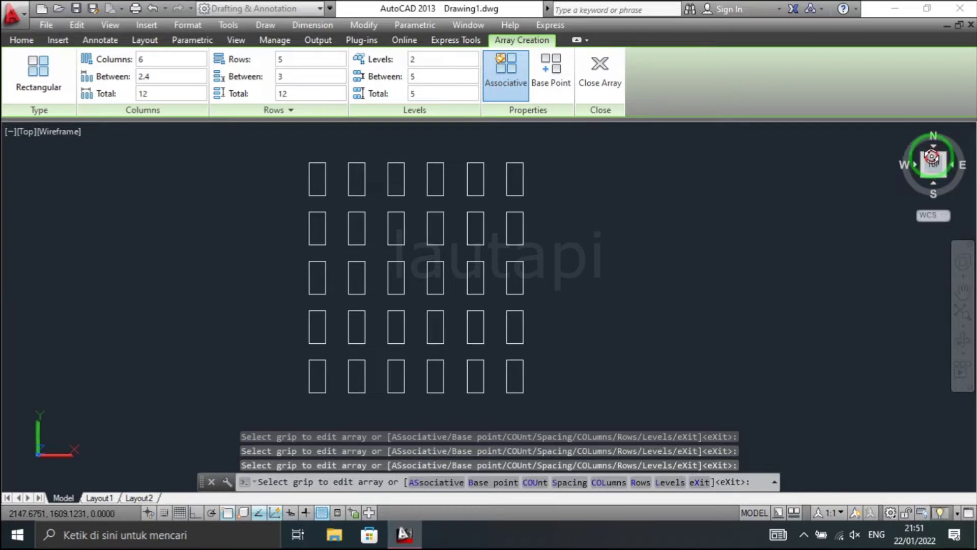
drag(933, 185, 792, 190)
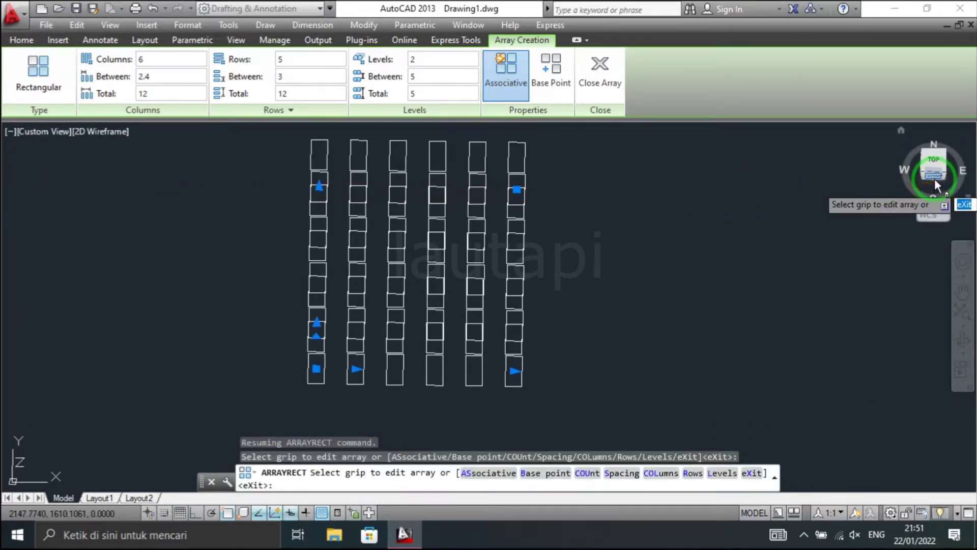
mouse_move(934, 178)
mouse_down()
mouse_move(874, 147)
mouse_move(910, 127)
mouse_move(921, 484)
mouse_up()
mouse_move(920, 132)
mouse_down()
mouse_move(933, 150)
mouse_move(925, 491)
mouse_move(934, 124)
mouse_move(923, 147)
mouse_up()
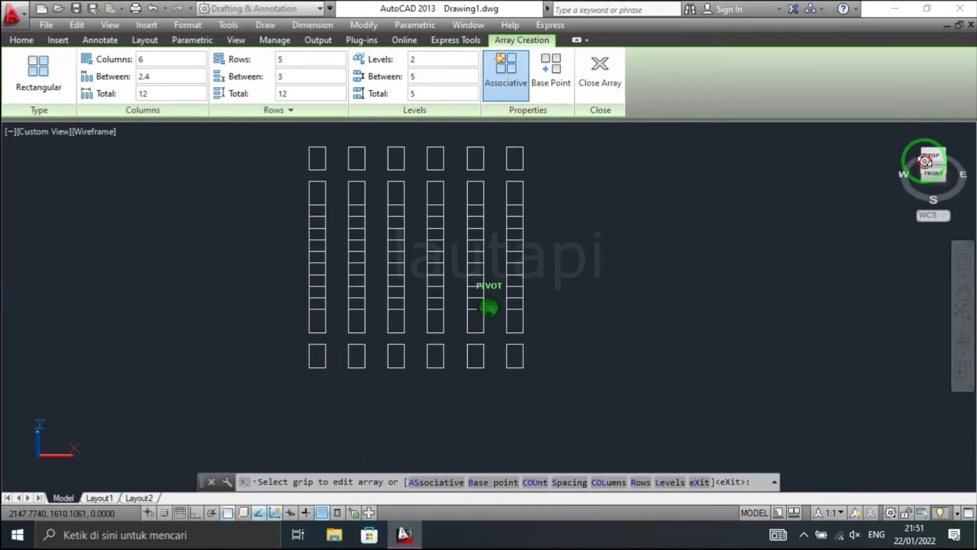
click(923, 154)
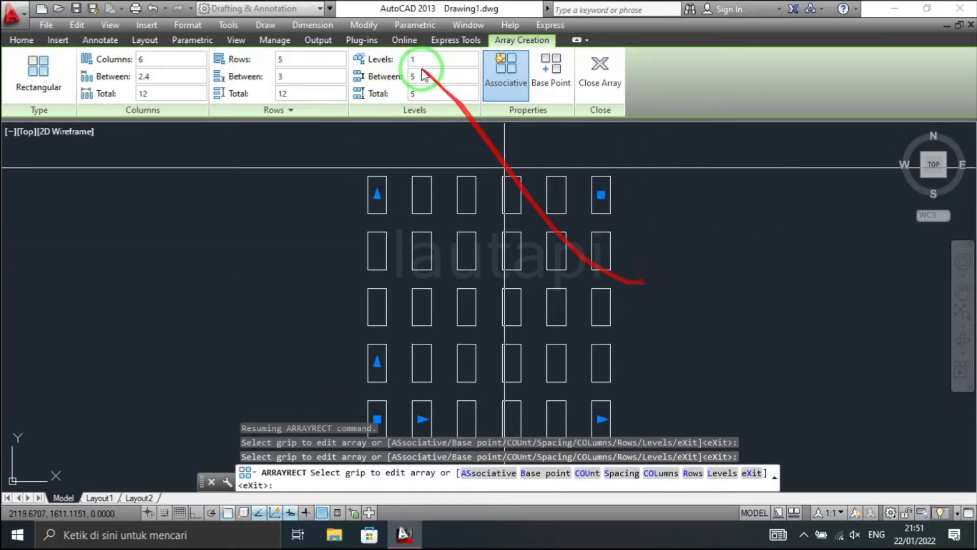
text(1)
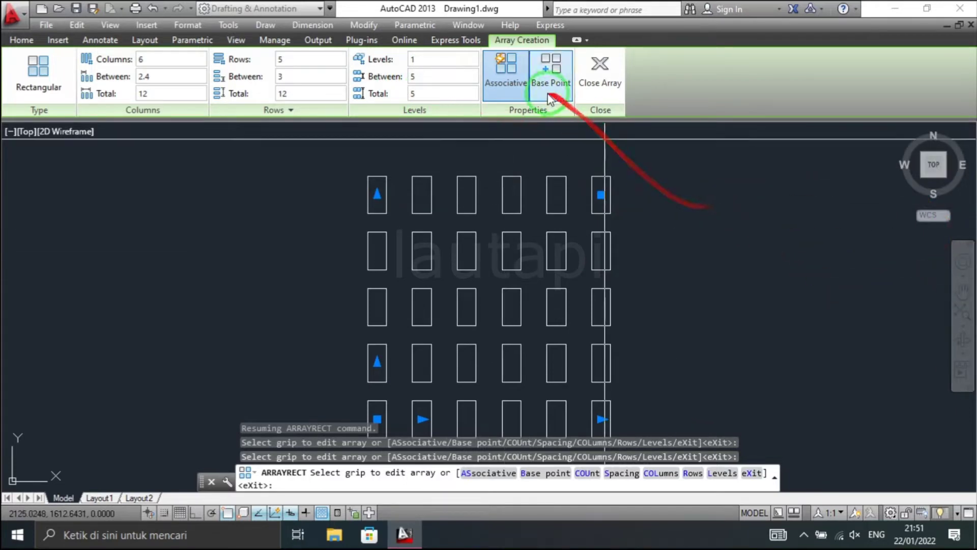
Step: Pick a new array base point inside the grid, undo it, and exit ARRAYRECT
scroll(601, 247, down, 2)
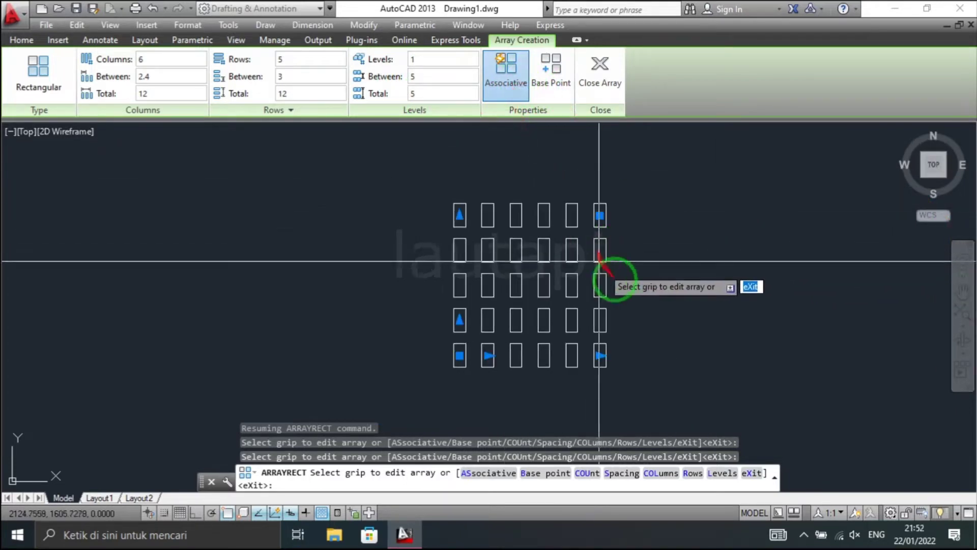
mouse_move(482, 159)
mouse_down()
mouse_move(463, 327)
mouse_move(479, 177)
mouse_up()
drag(556, 97, 519, 98)
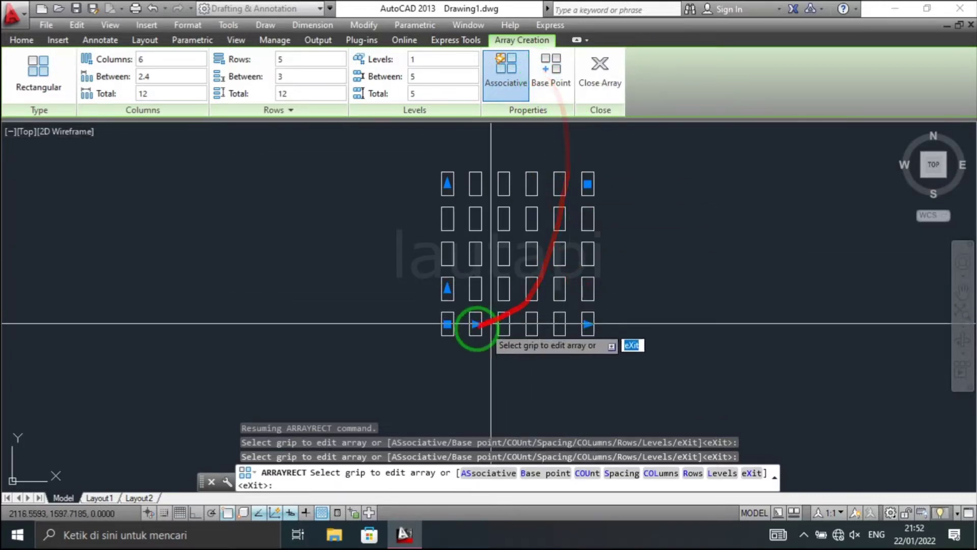
scroll(448, 328, up, 3)
middle_drag(552, 273, 480, 267)
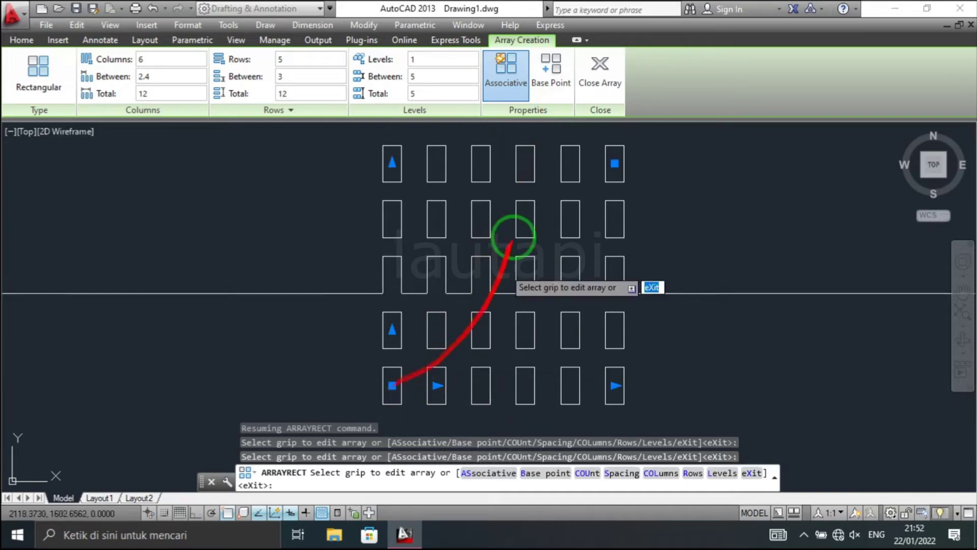
click(551, 69)
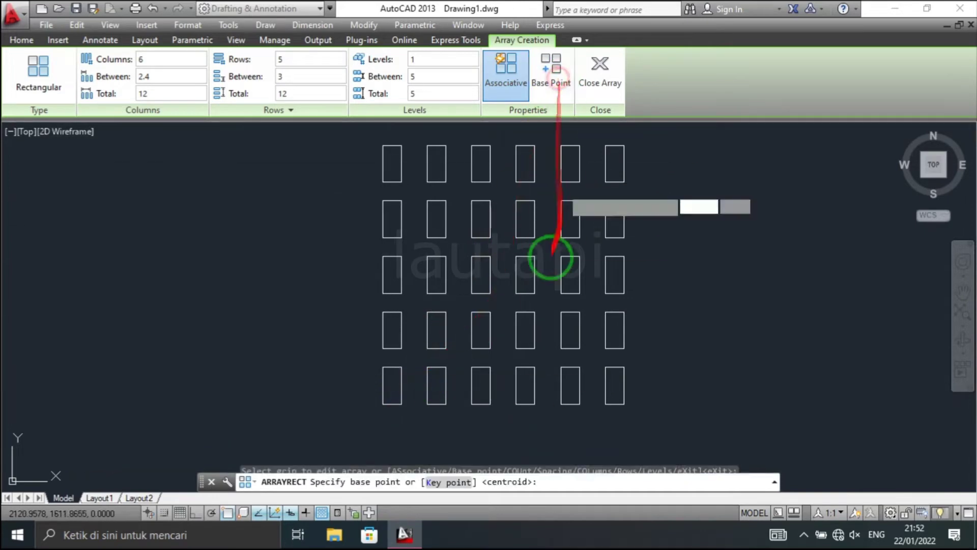
click(579, 237)
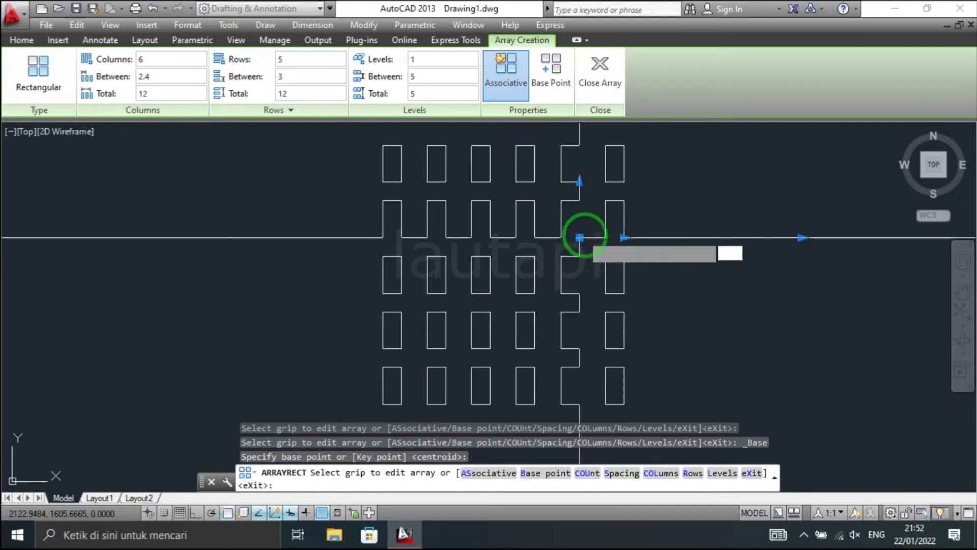
key(ctrl+z)
key(ctrl+z)
key(ctrl+z)
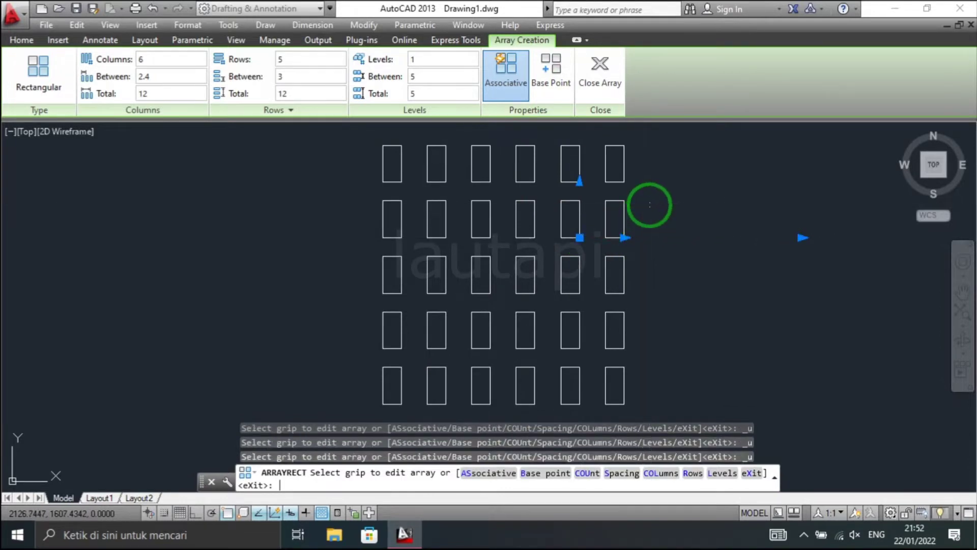
key(Escape)
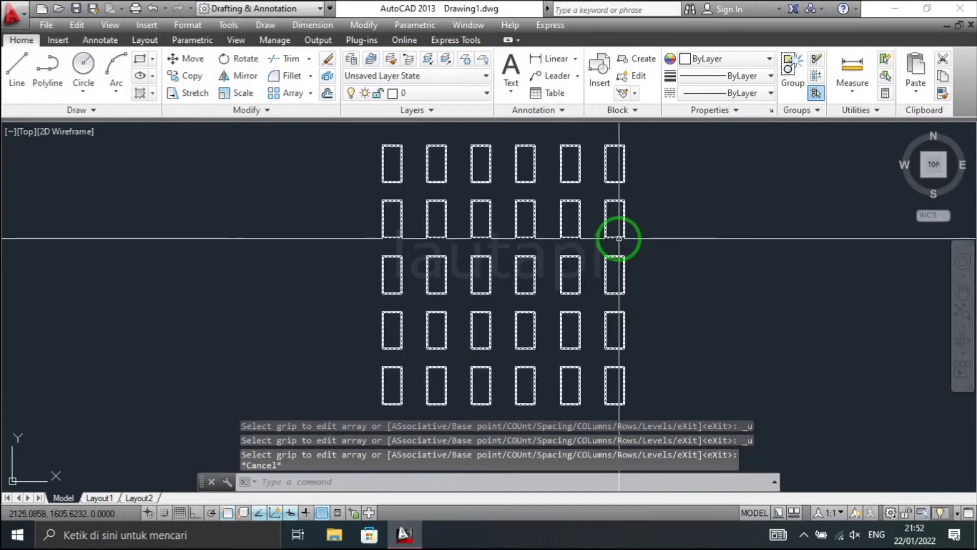
click(619, 237)
click(606, 105)
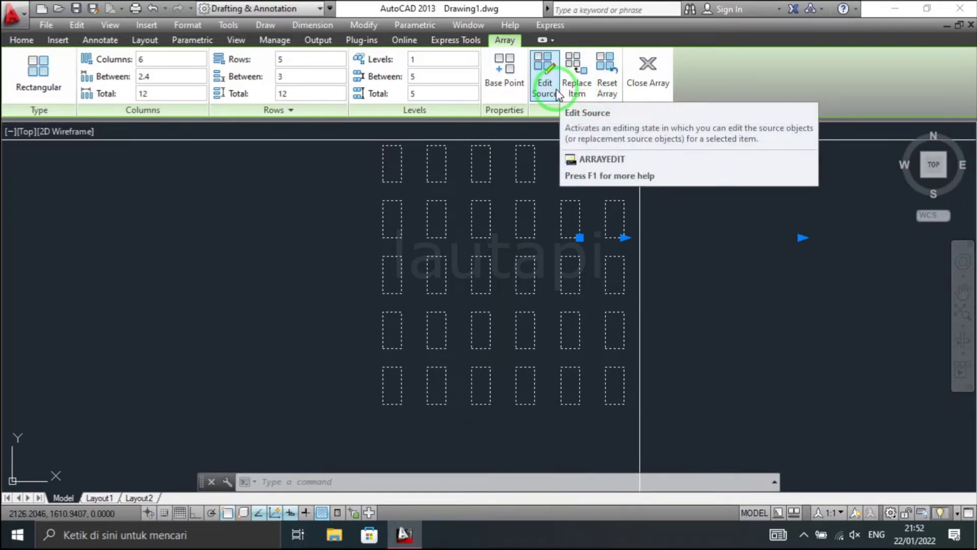
click(559, 94)
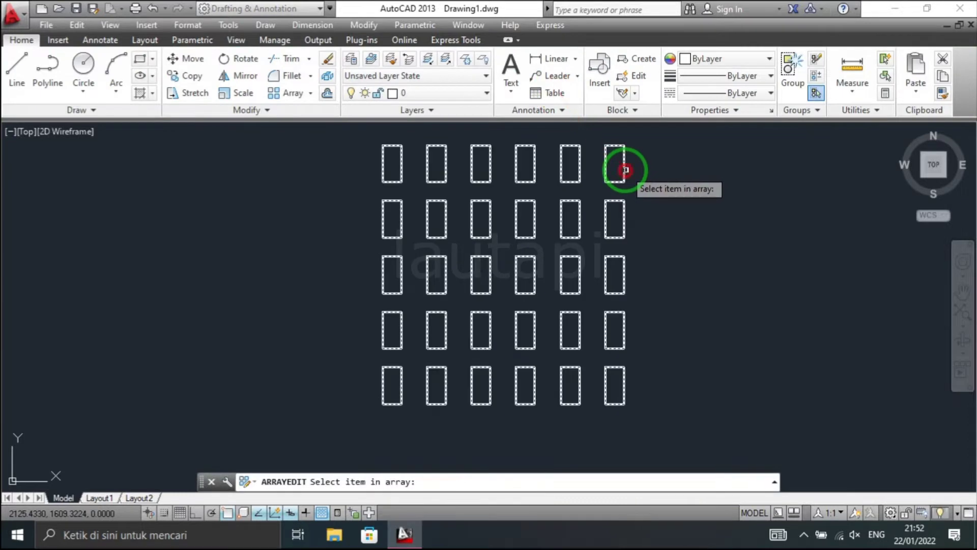
click(625, 169)
middle_drag(635, 222, 618, 243)
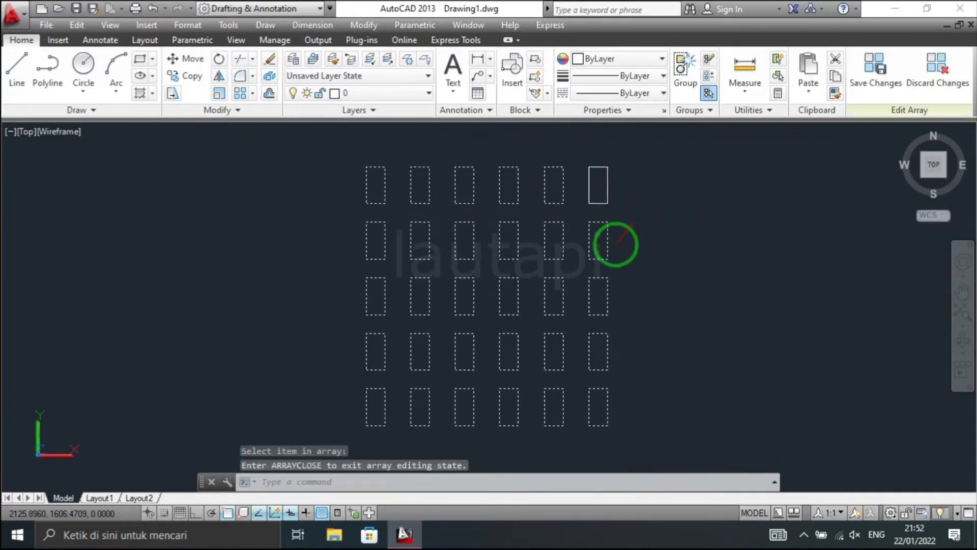
click(607, 188)
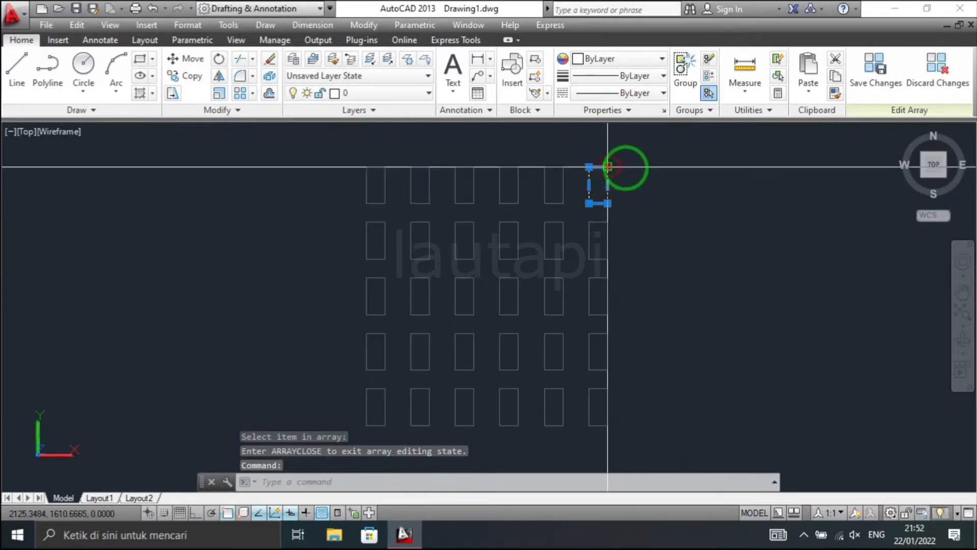
click(607, 167)
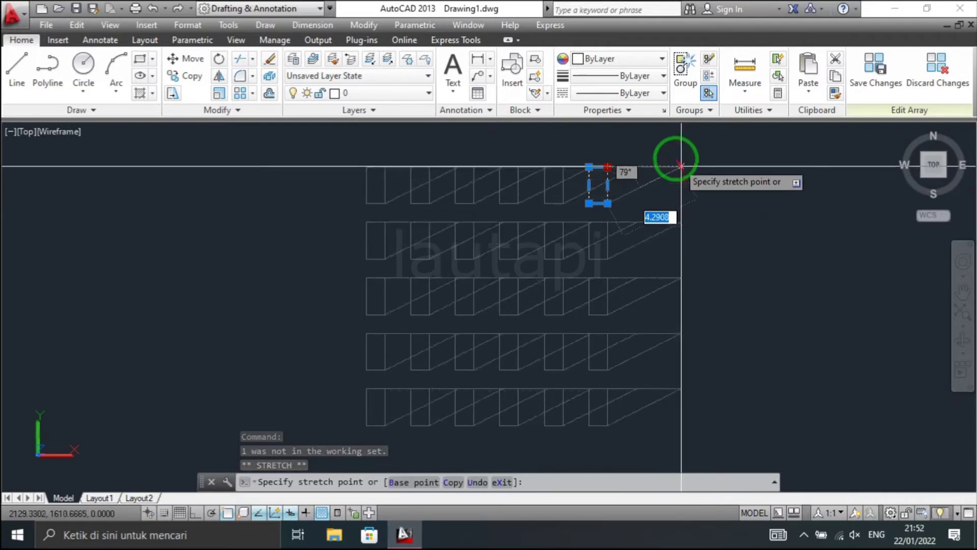
key(Escape)
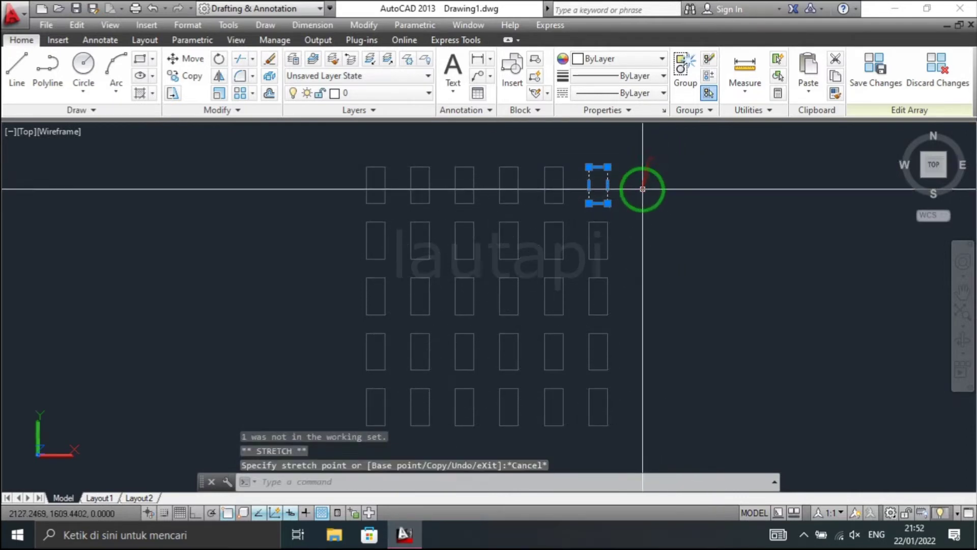
key(Escape)
key(ctrl+z)
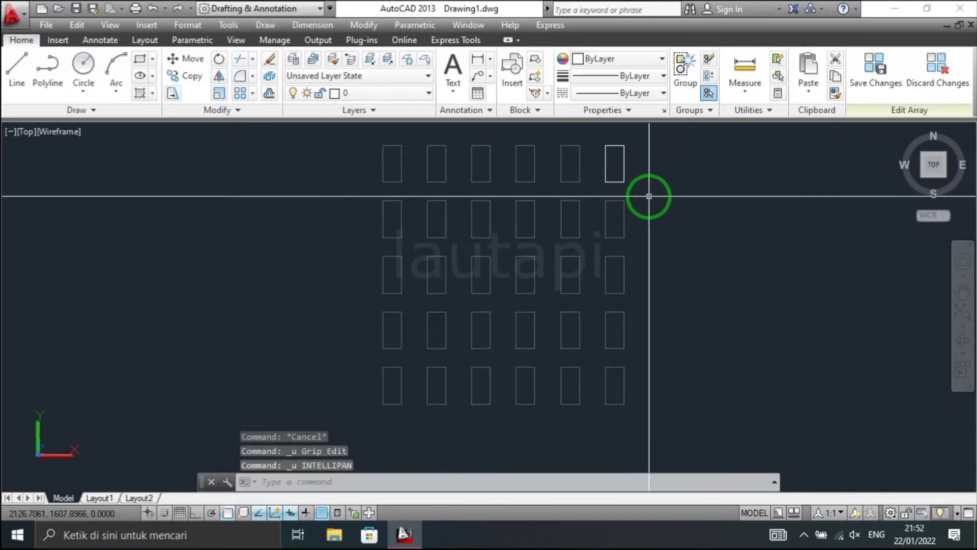
click(625, 169)
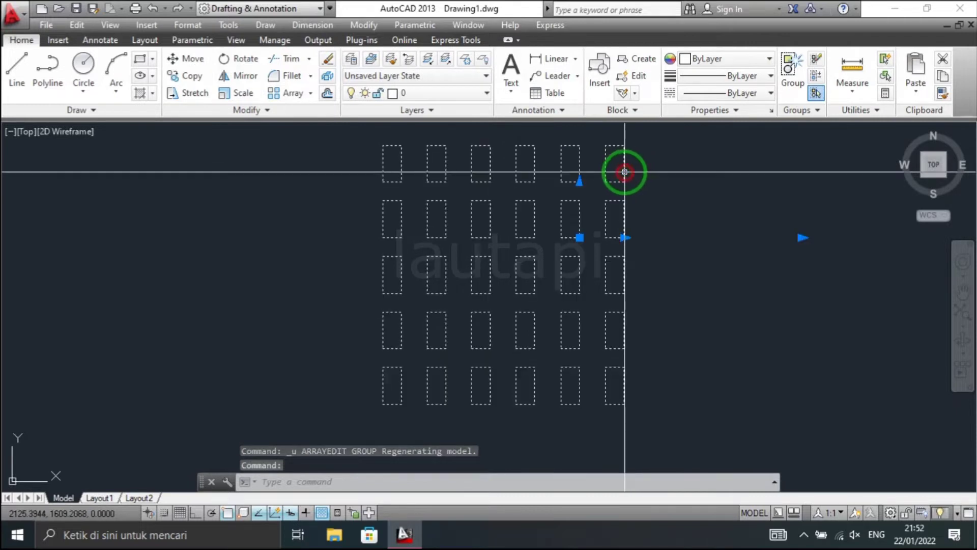
click(645, 82)
scroll(656, 206, down, 3)
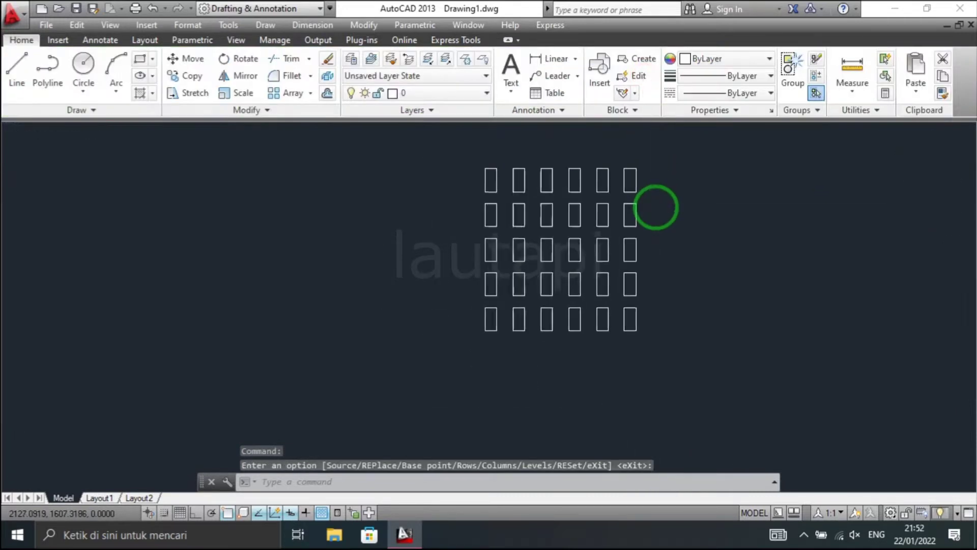
middle_drag(601, 218, 538, 218)
mouse_move(630, 215)
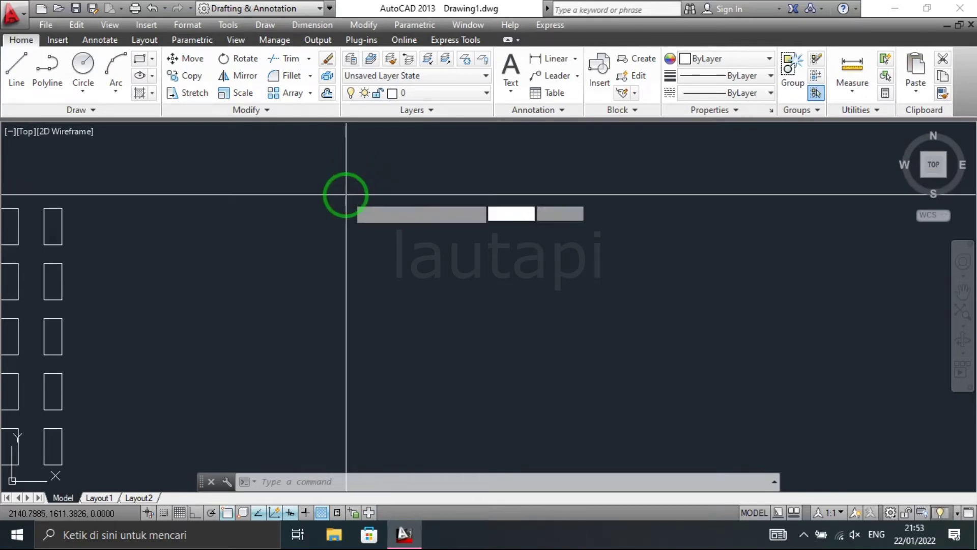
Step: Draw a new 1 by 2 rectangle
click(323, 192)
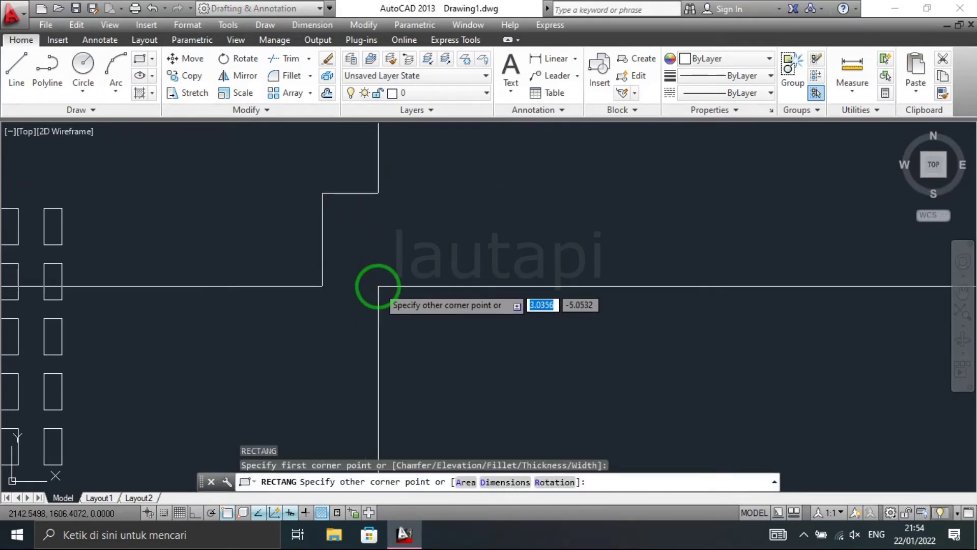
text(,2)
key(Return)
middle_drag(379, 285, 375, 328)
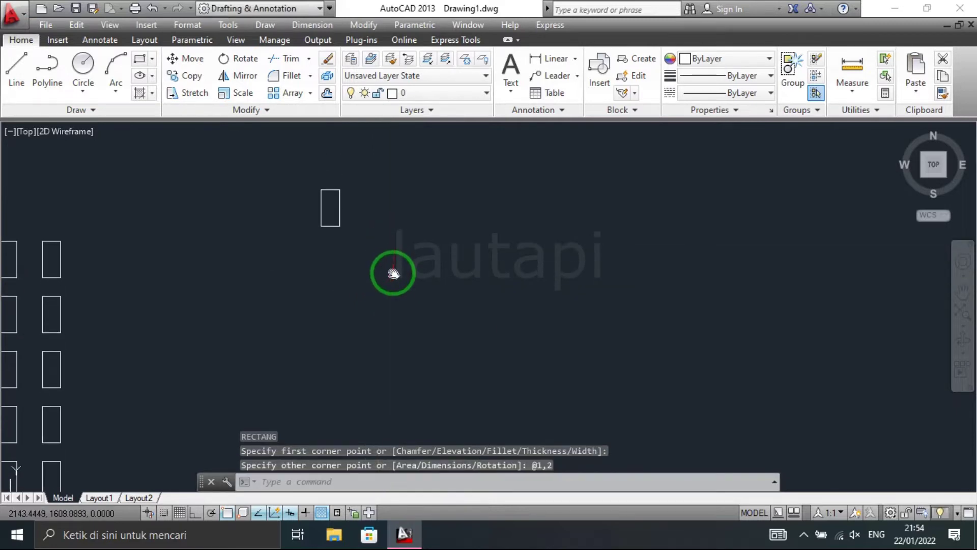
Step: Draw a large three-point arc starting to the right of the rectangle
click(310, 93)
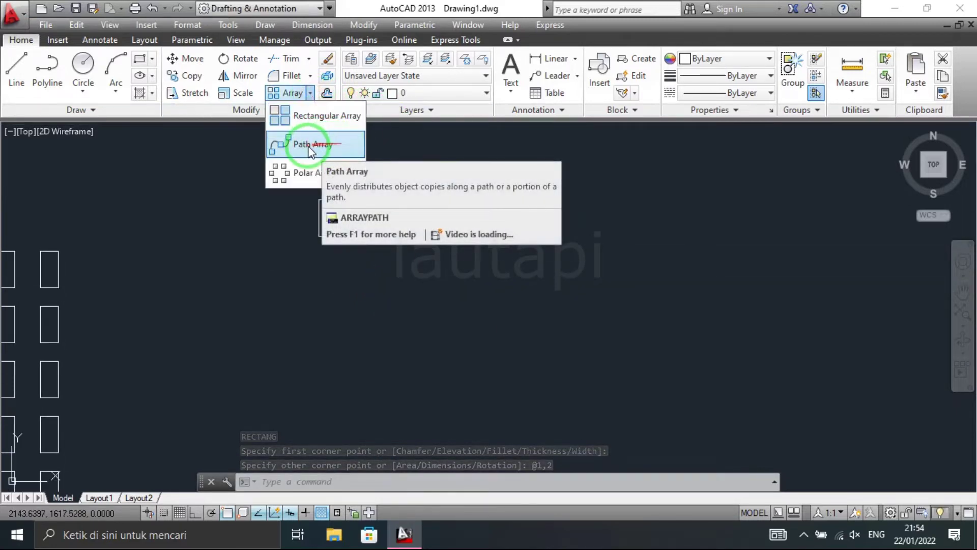
click(117, 76)
click(410, 243)
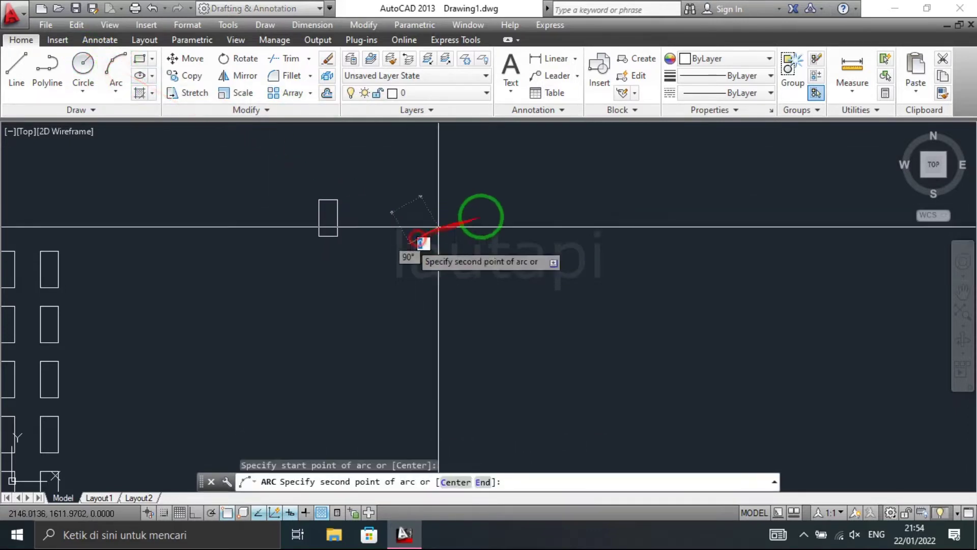
click(678, 219)
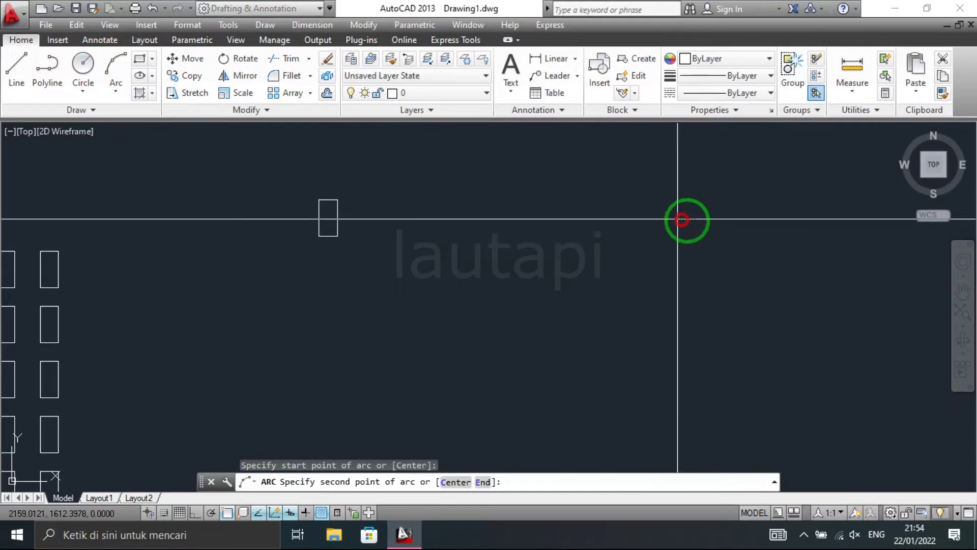
click(705, 268)
middle_drag(548, 285, 451, 312)
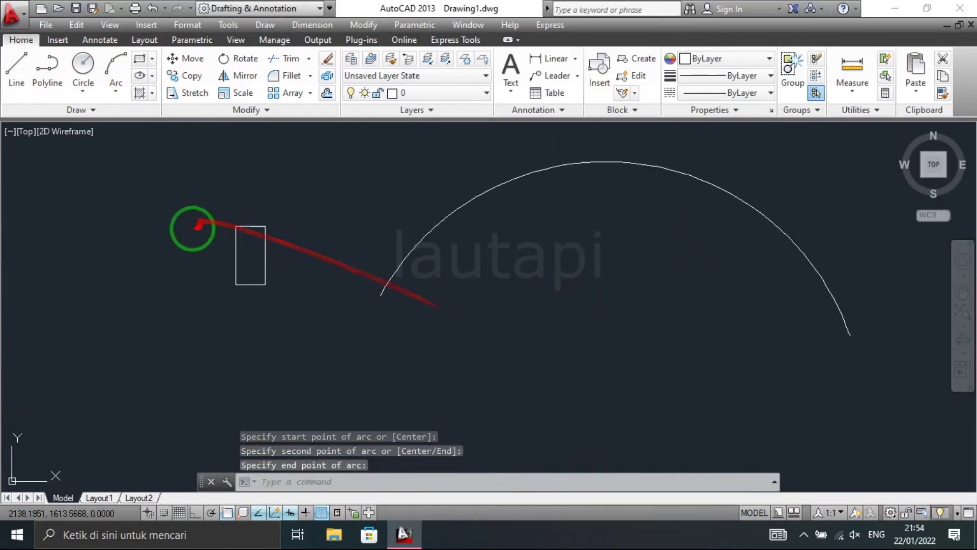
Step: Move the rectangle by its bottom-right corner to sit beside the arc's start
drag(289, 243, 251, 229)
text(m)
key(Return)
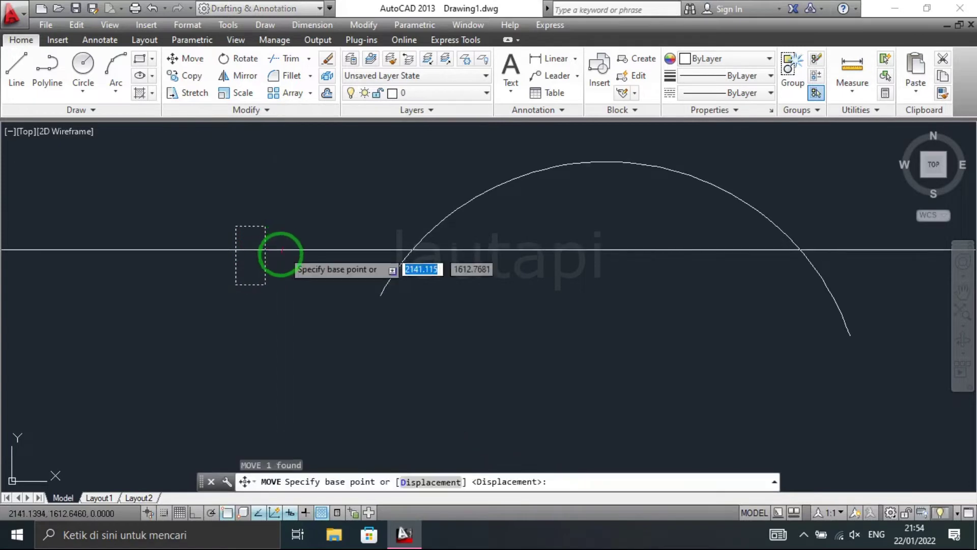
click(264, 284)
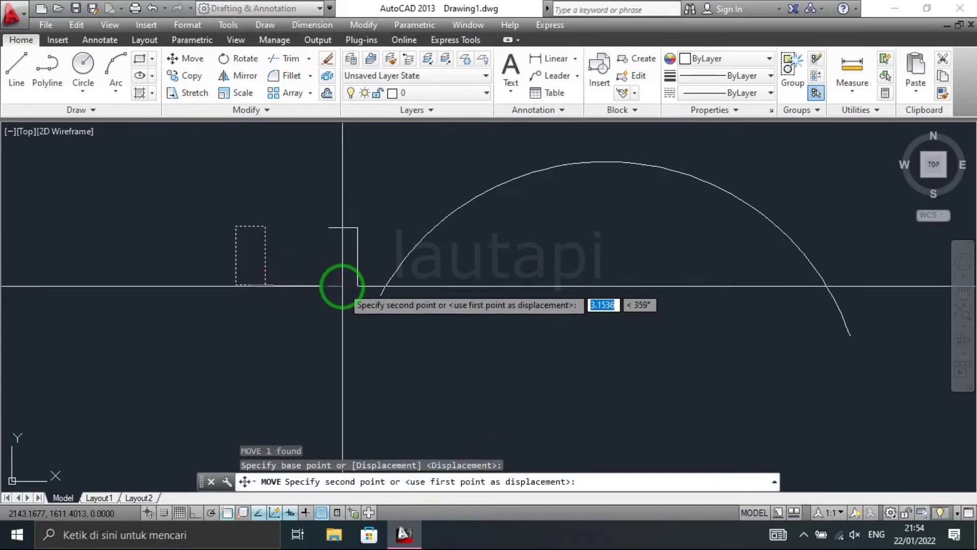
click(343, 289)
middle_drag(446, 285, 421, 286)
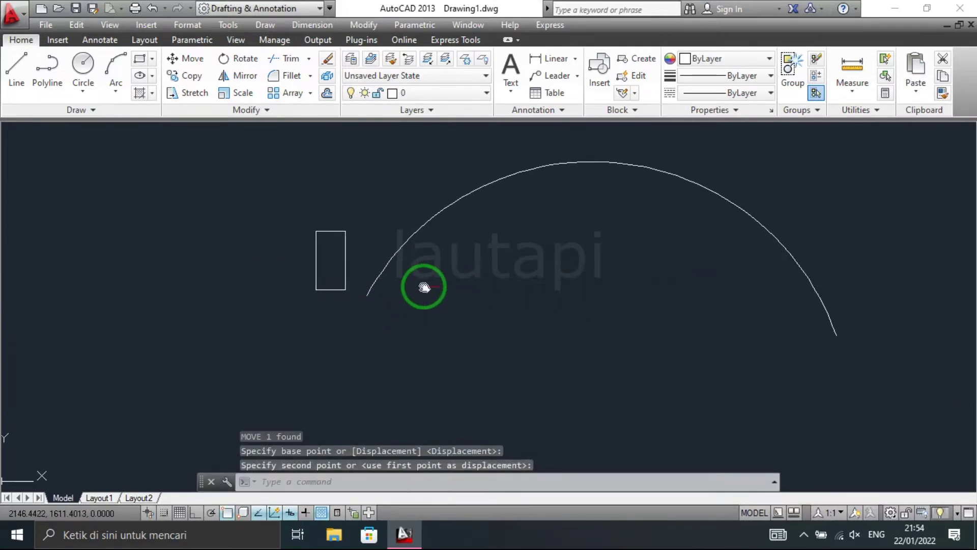
click(310, 94)
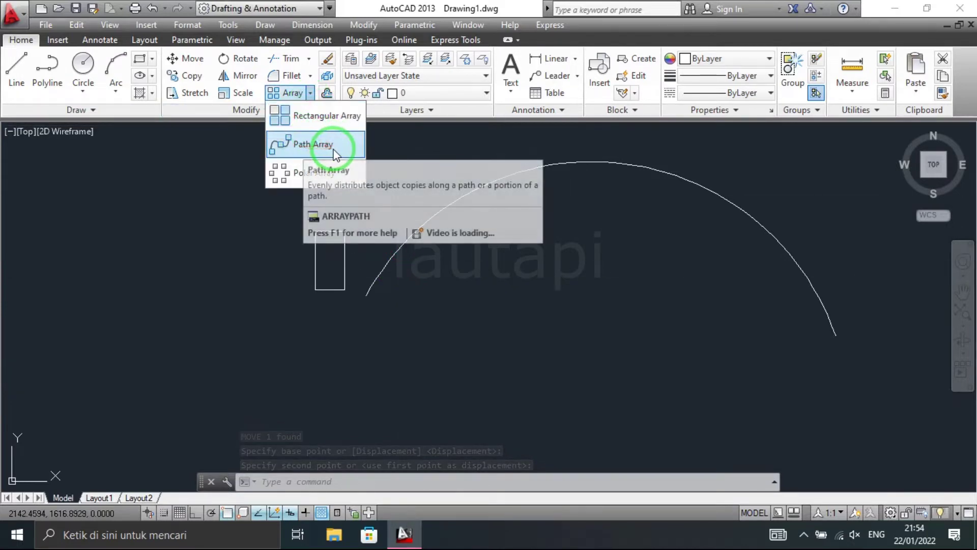
Step: Path-array the rectangle along the arc, giving 14 items spaced 1.5
click(302, 145)
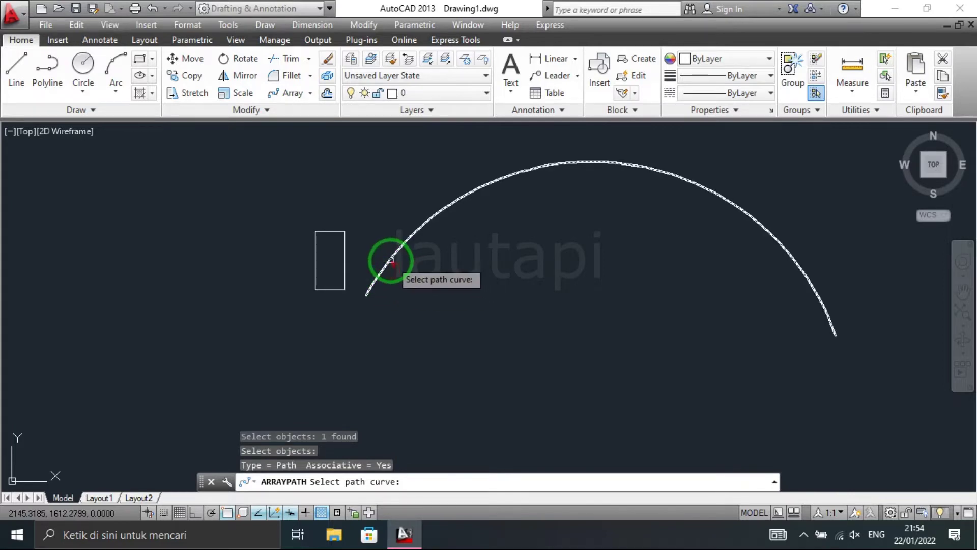
click(391, 261)
scroll(402, 280, down, 3)
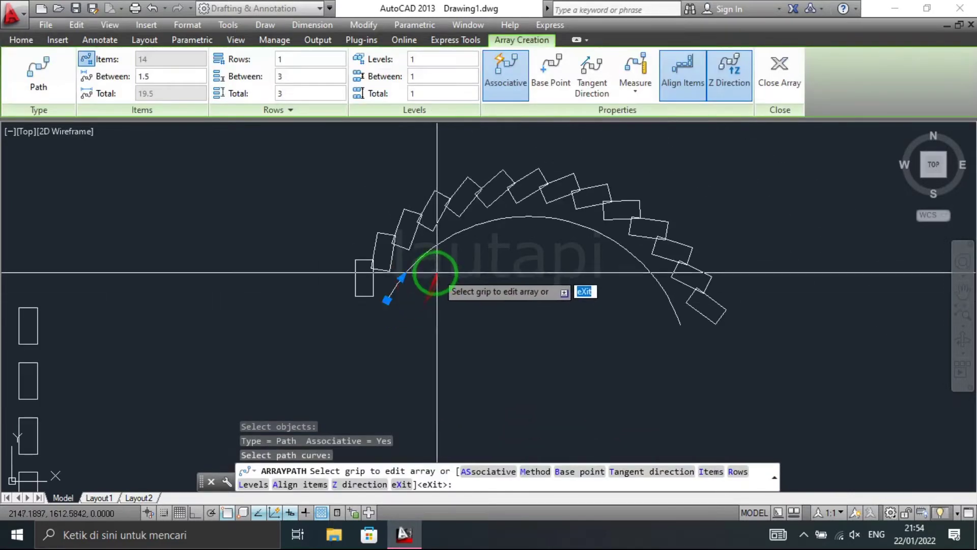
scroll(405, 283, up, 2)
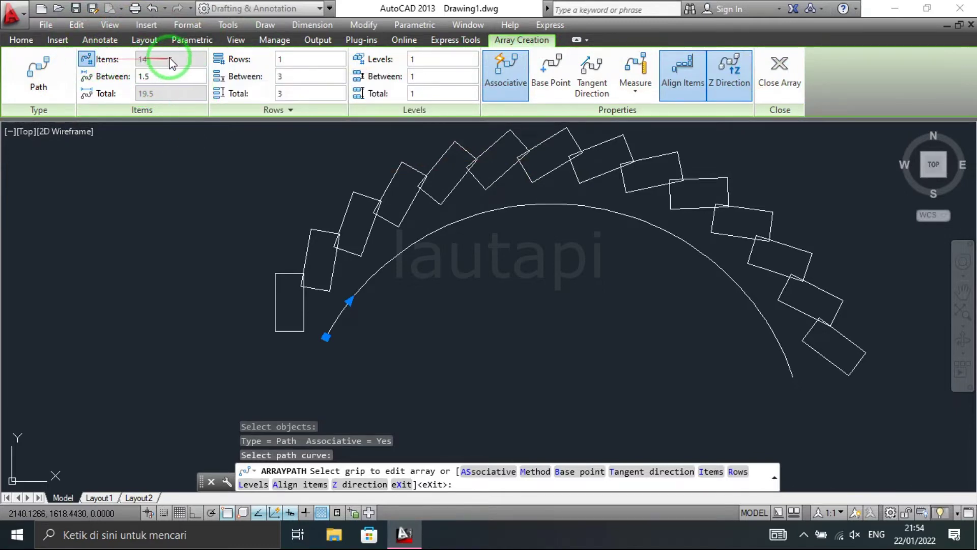
drag(160, 76, 126, 78)
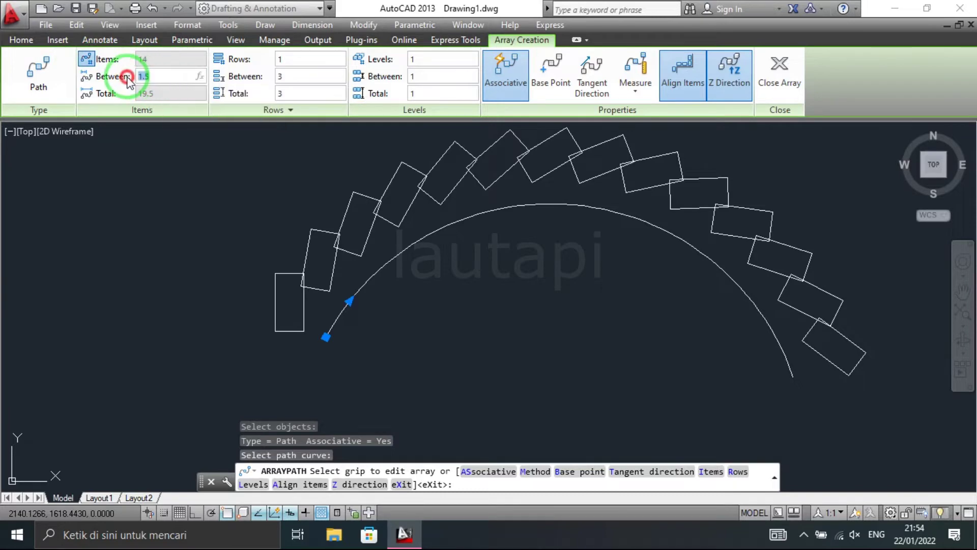
Step: Change the path array's item spacing to 2, leaving eleven rectangles
text(2)
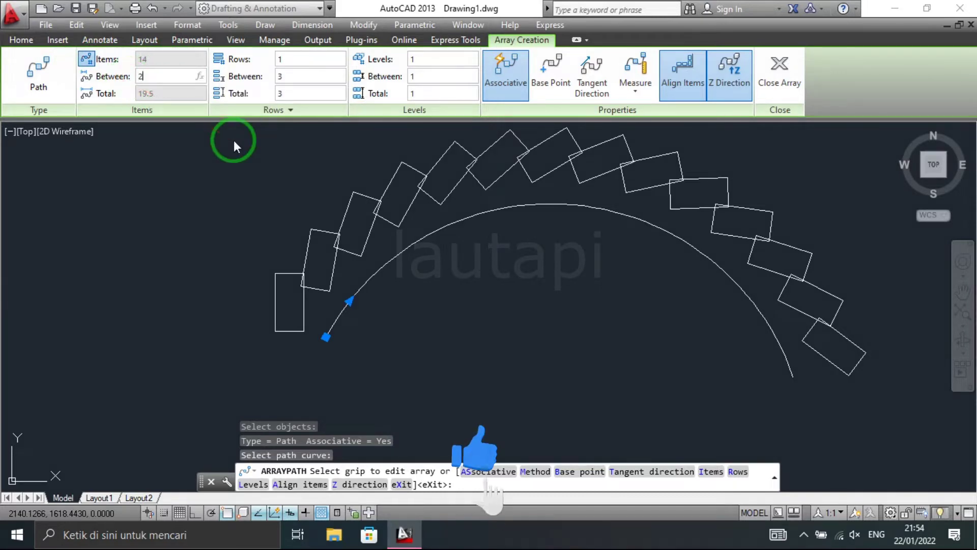
key(Return)
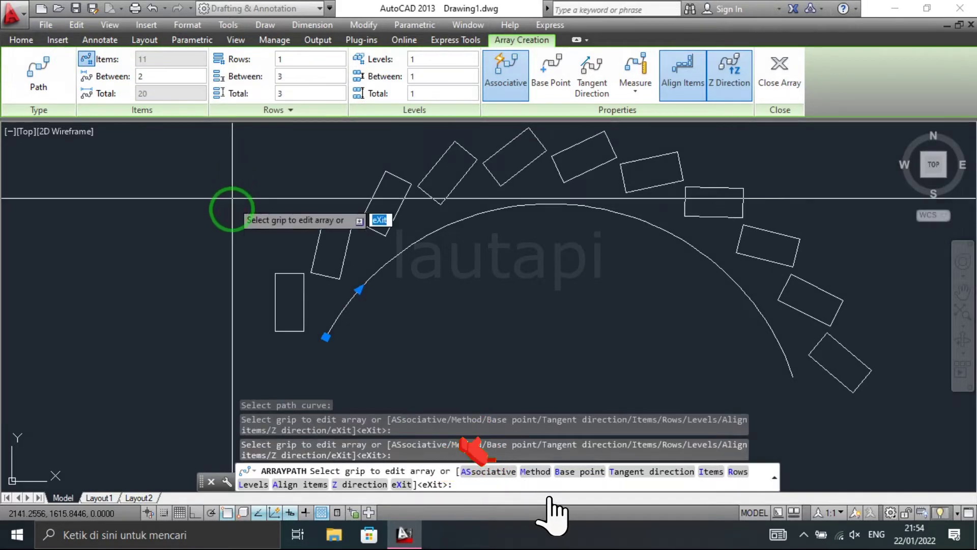
middle_drag(717, 311, 622, 299)
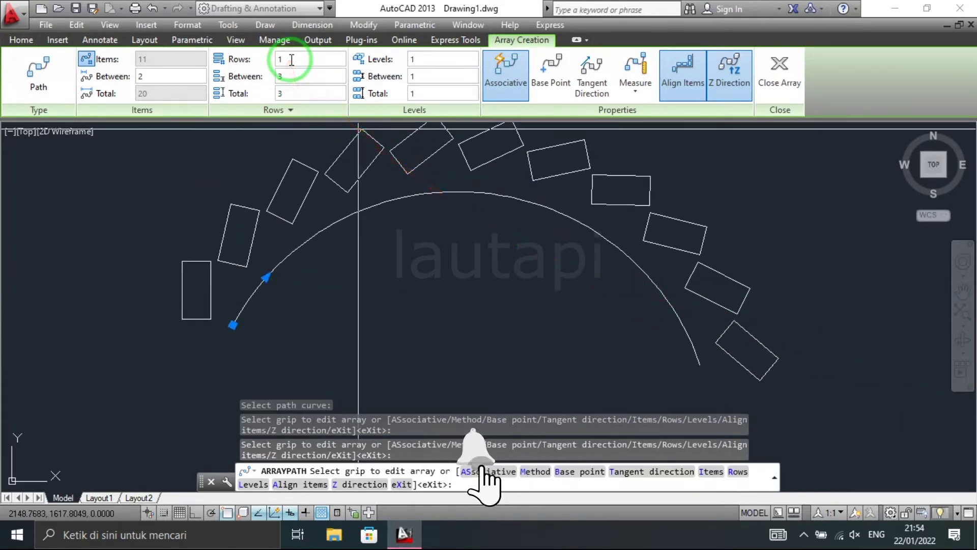
scroll(377, 234, down, 5)
scroll(375, 237, up, 3)
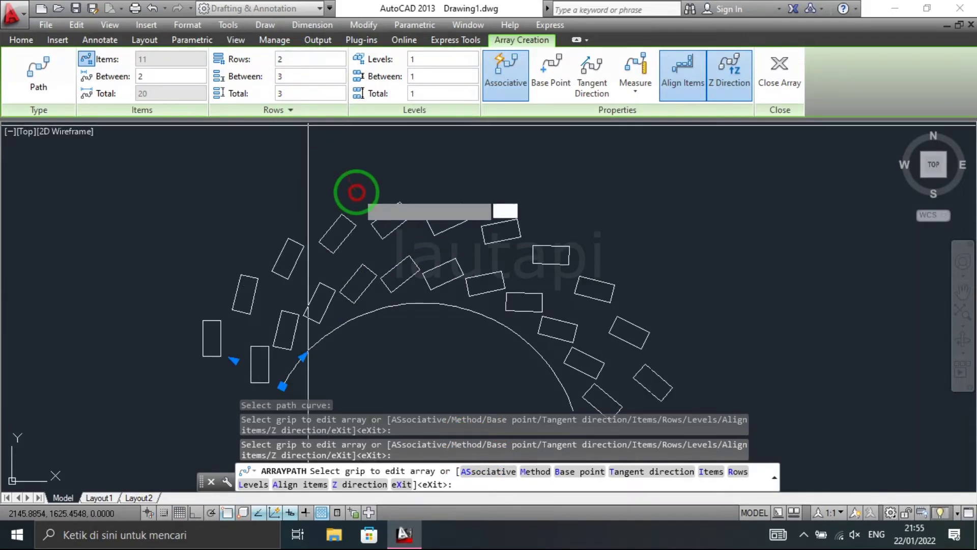
Step: Try 2 rows spaced 4, then set the path array back to a single row
click(261, 79)
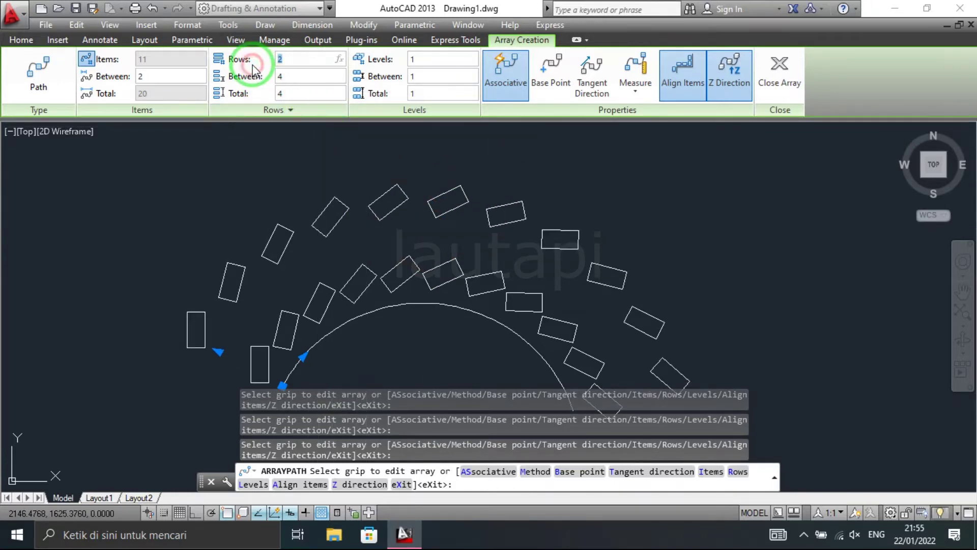
text(3)
scroll(414, 229, down, 2)
scroll(375, 229, down, 2)
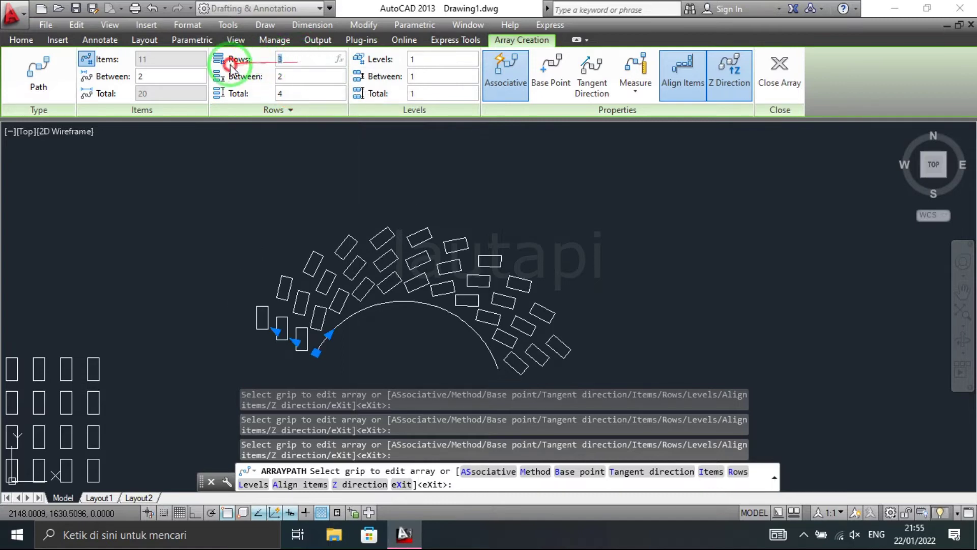
text(1)
key(Return)
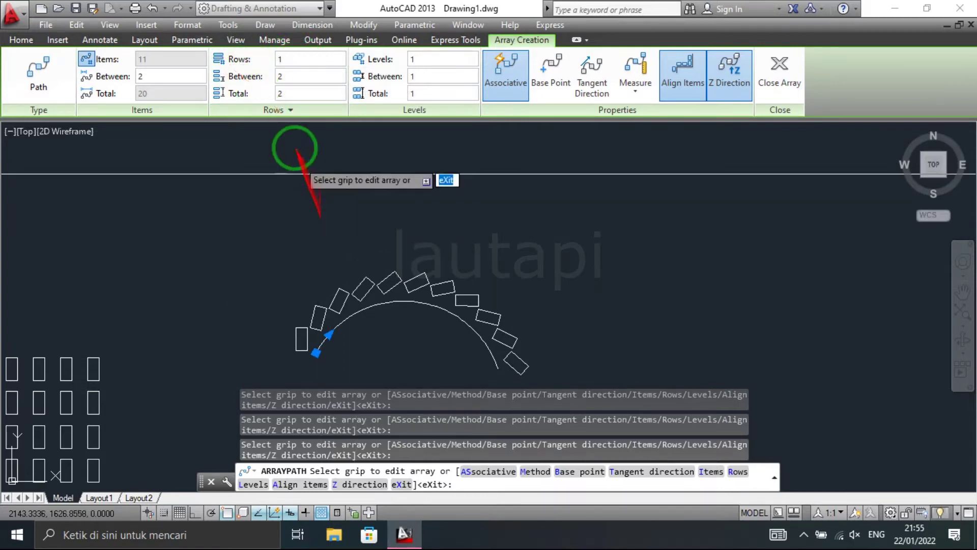
Step: Toggle Align Items off and on to compare upright versus curve-following rectangles
scroll(415, 153, up, 2)
scroll(412, 151, down, 2)
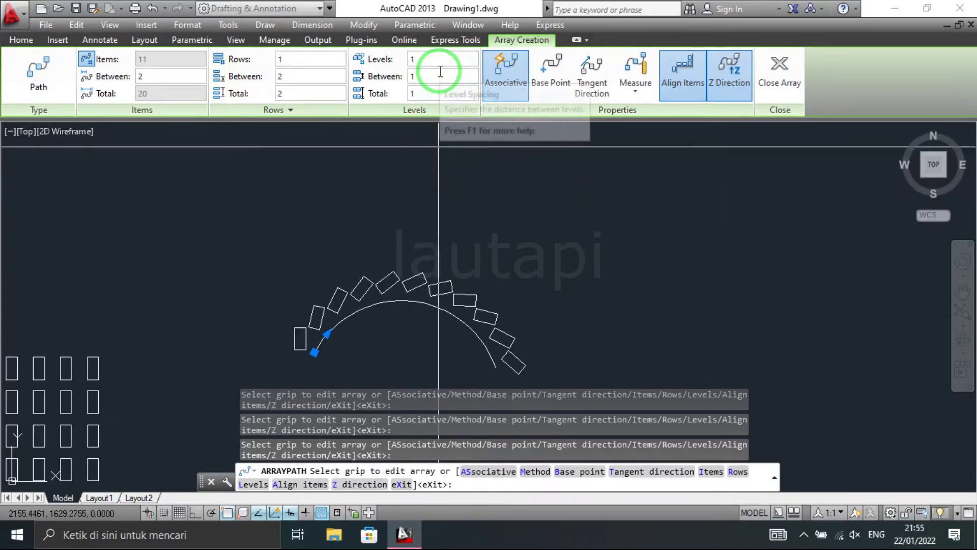
middle_drag(441, 160, 455, 144)
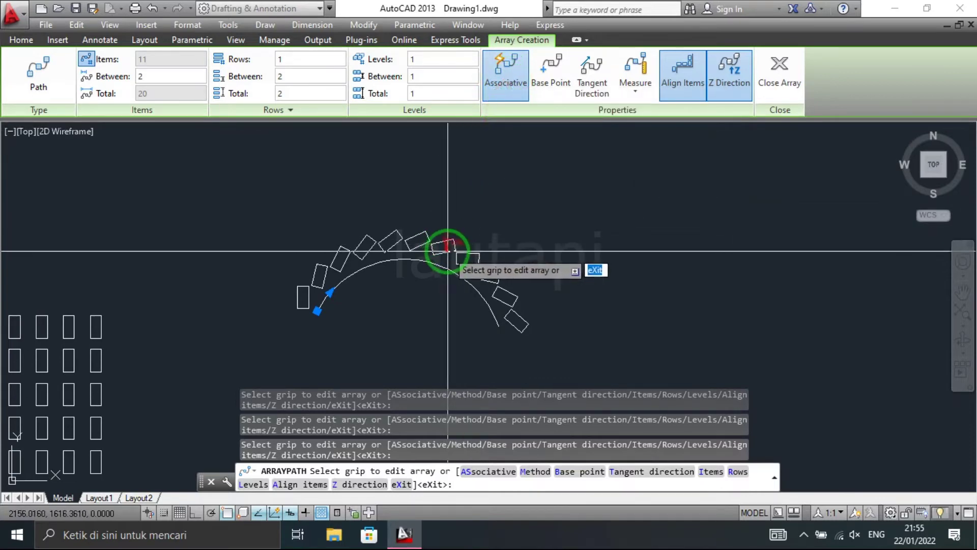
scroll(453, 251, up, 2)
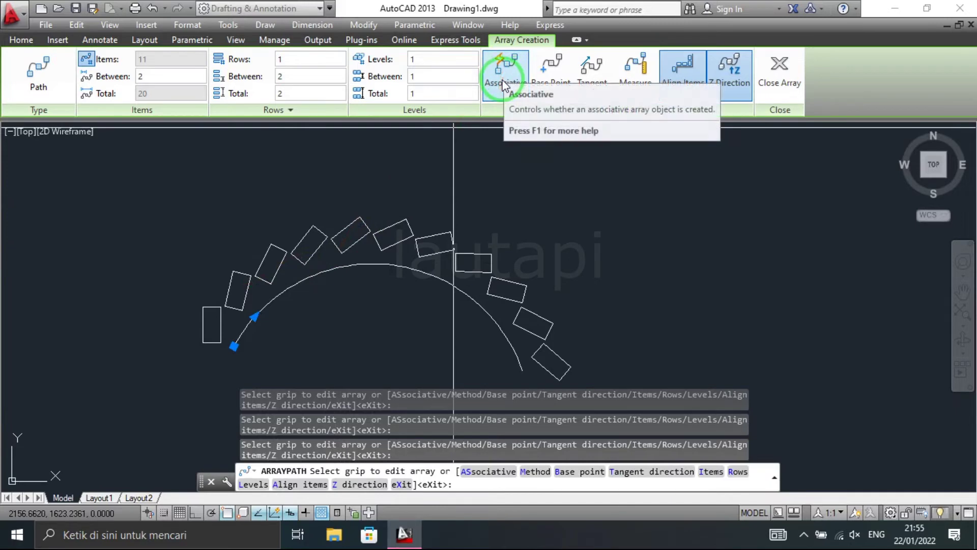
click(452, 229)
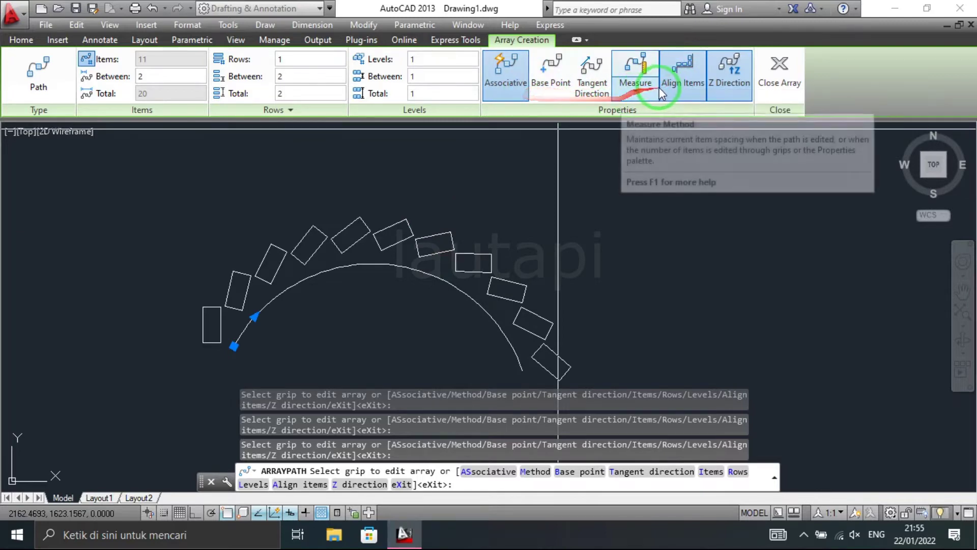
click(687, 84)
mouse_move(382, 275)
middle_down()
mouse_move(400, 170)
mouse_move(364, 212)
mouse_move(361, 239)
middle_up()
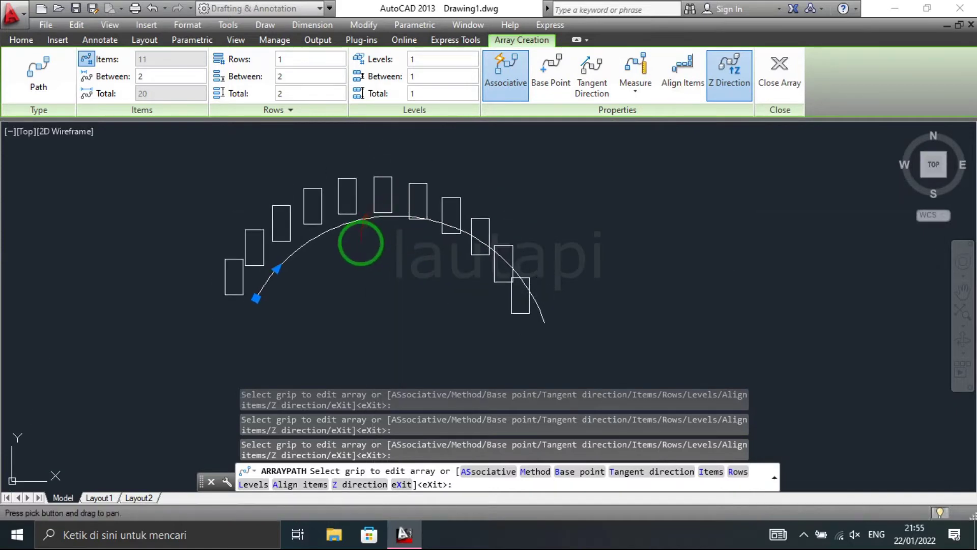
click(679, 81)
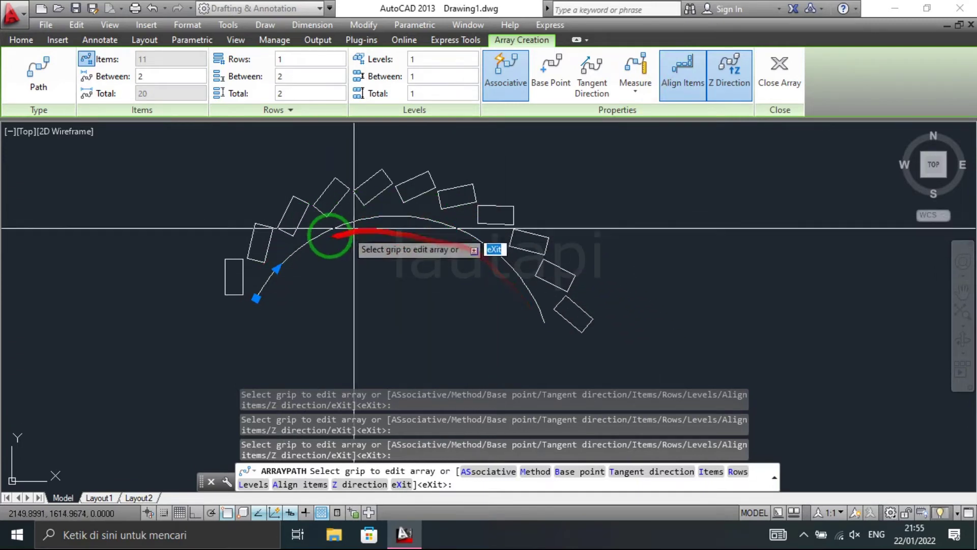
click(673, 86)
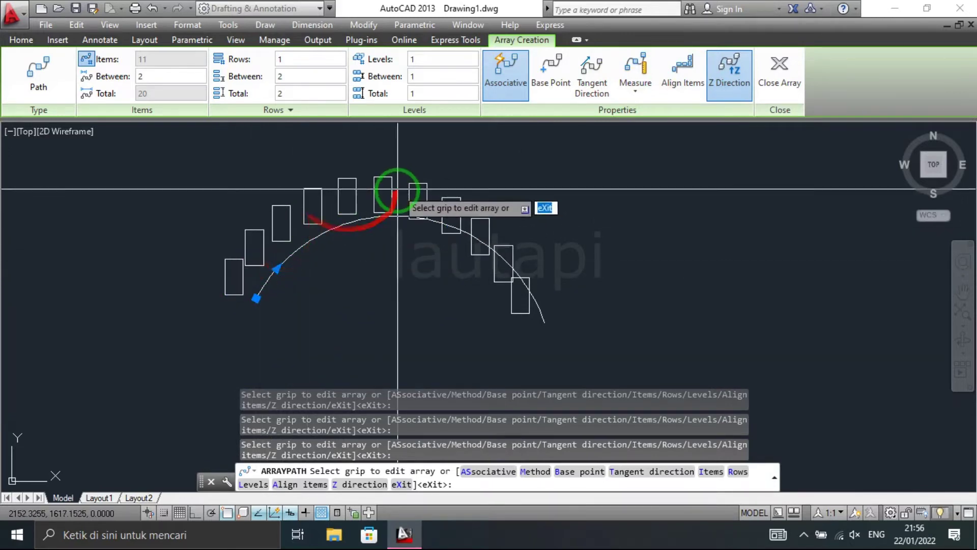
click(687, 71)
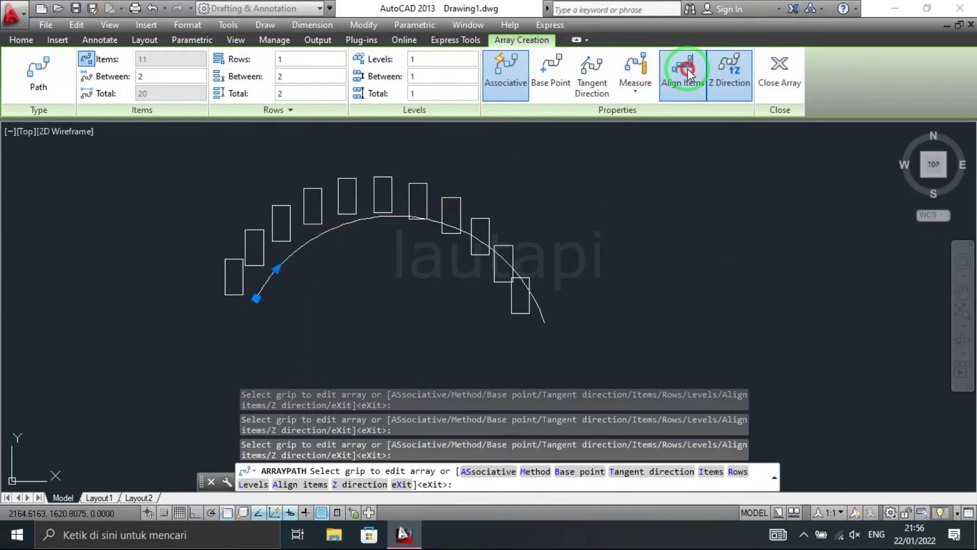
Step: Keep Associative, Align Items and Z Direction on and close the path array
click(741, 92)
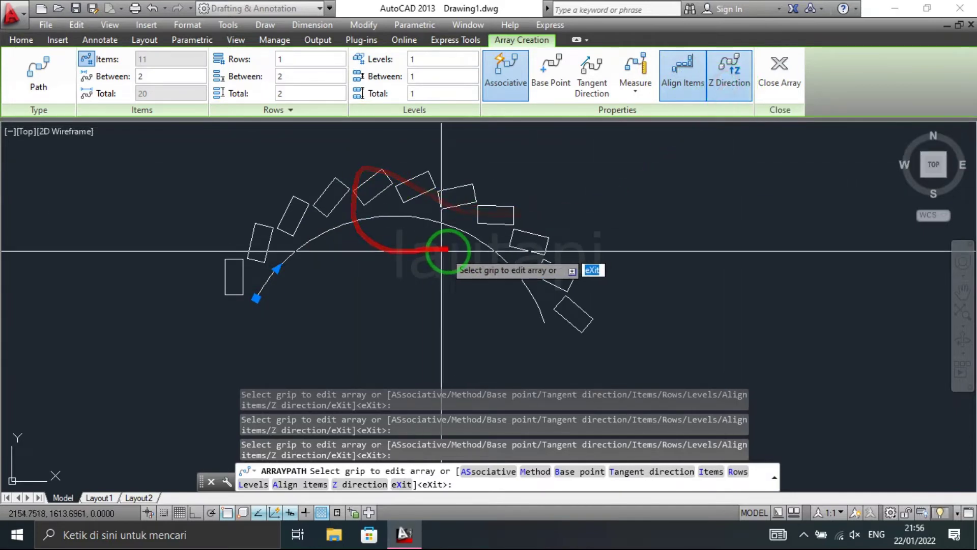
middle_drag(458, 252, 445, 220)
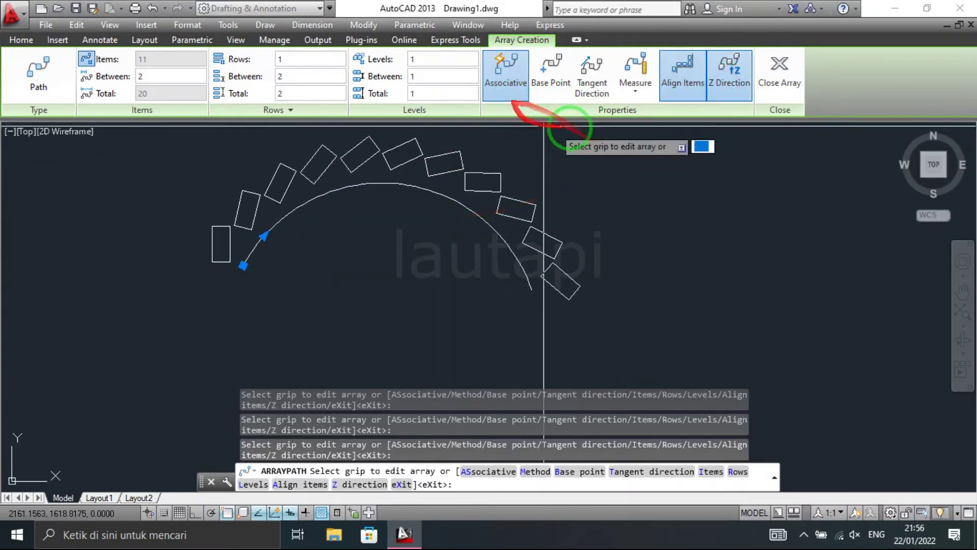
click(774, 84)
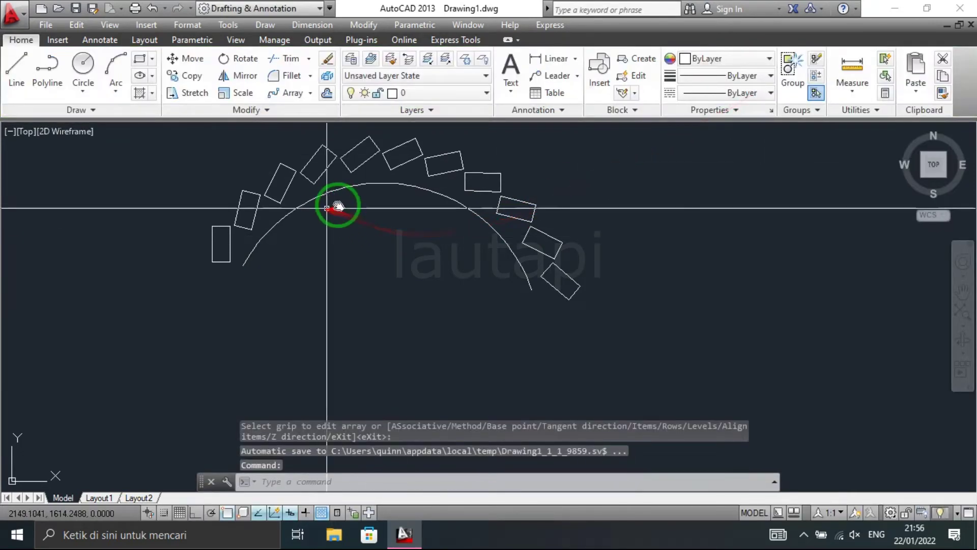
Step: Pan the drawing to clear free space below the arc array
middle_drag(338, 207, 370, 196)
click(308, 94)
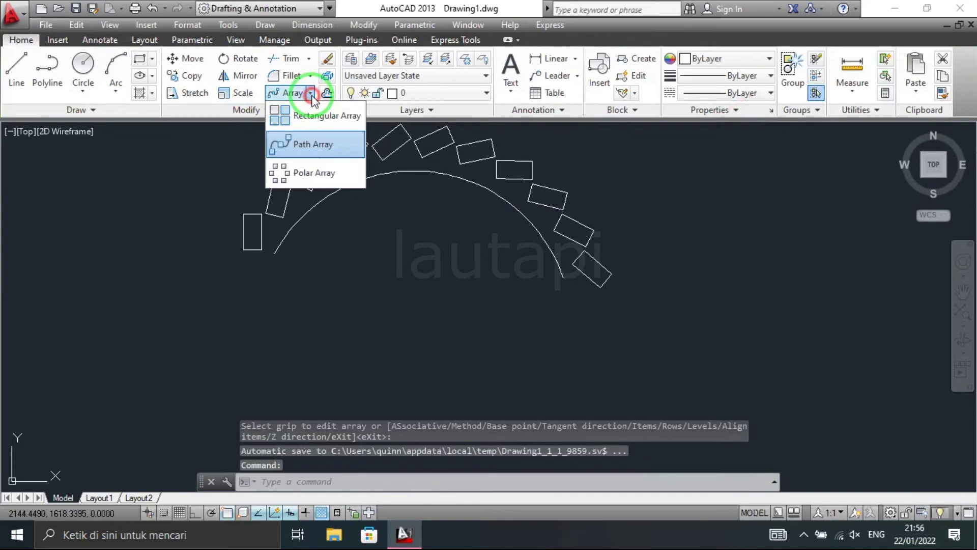
click(374, 289)
middle_drag(317, 310, 302, 307)
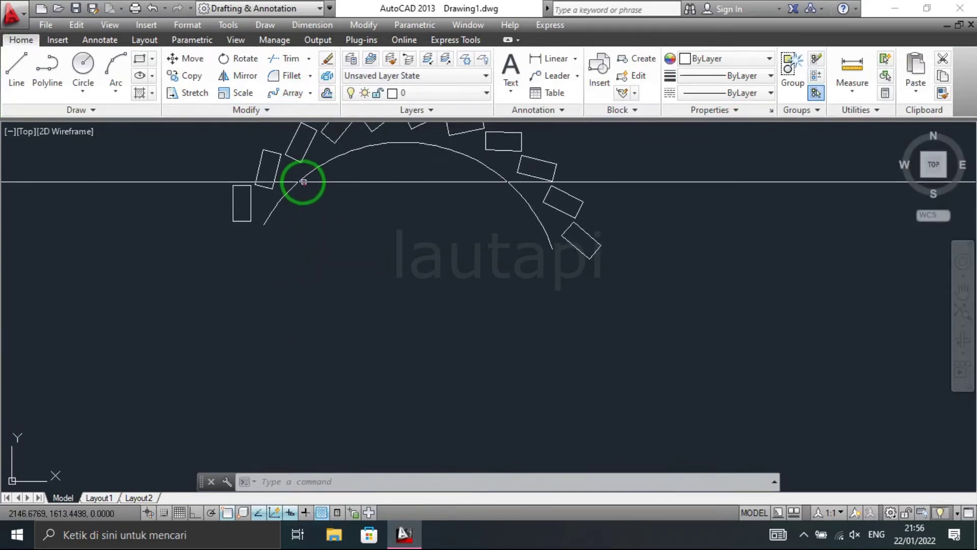
click(304, 192)
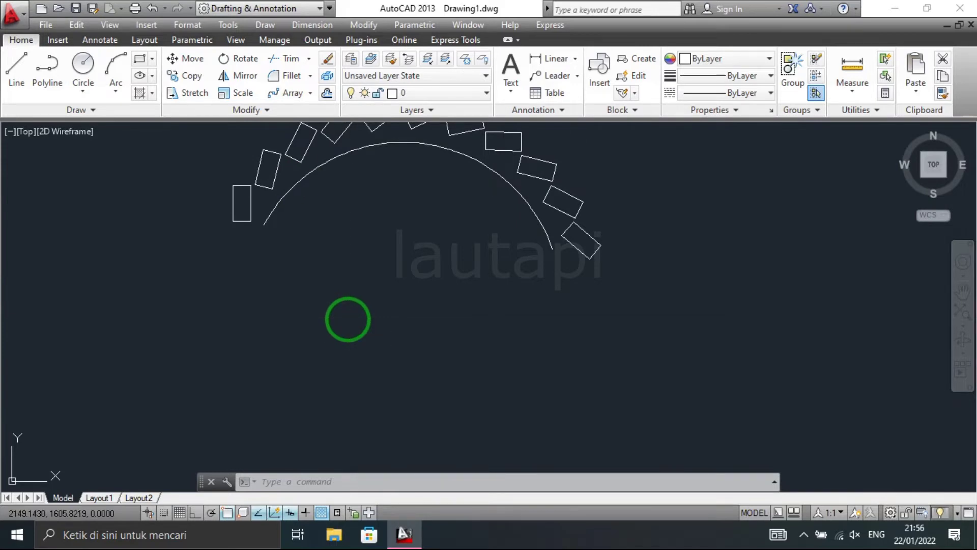
Step: Draw a five-point wavy spline (SPL) running below the arc of rectangles
text(spl)
key(Return)
click(165, 402)
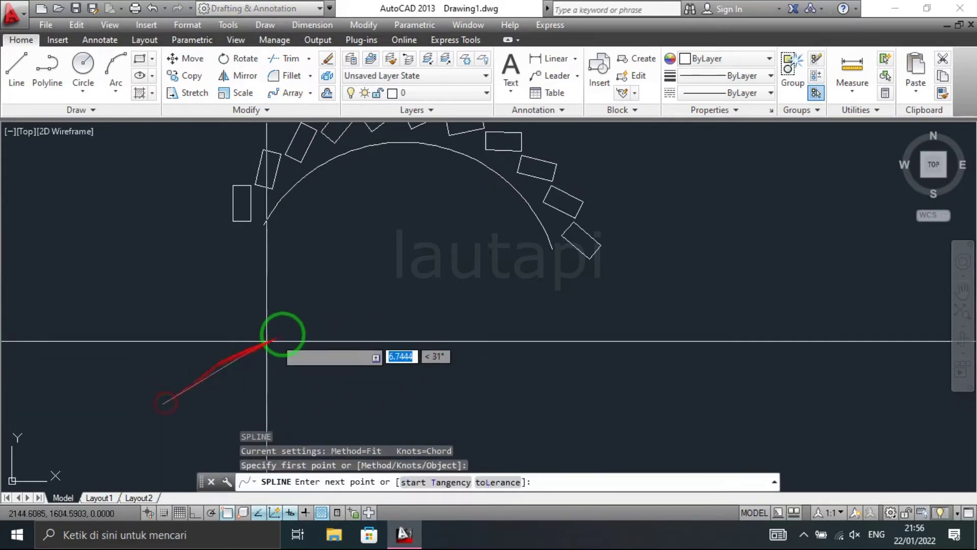
click(303, 330)
click(469, 366)
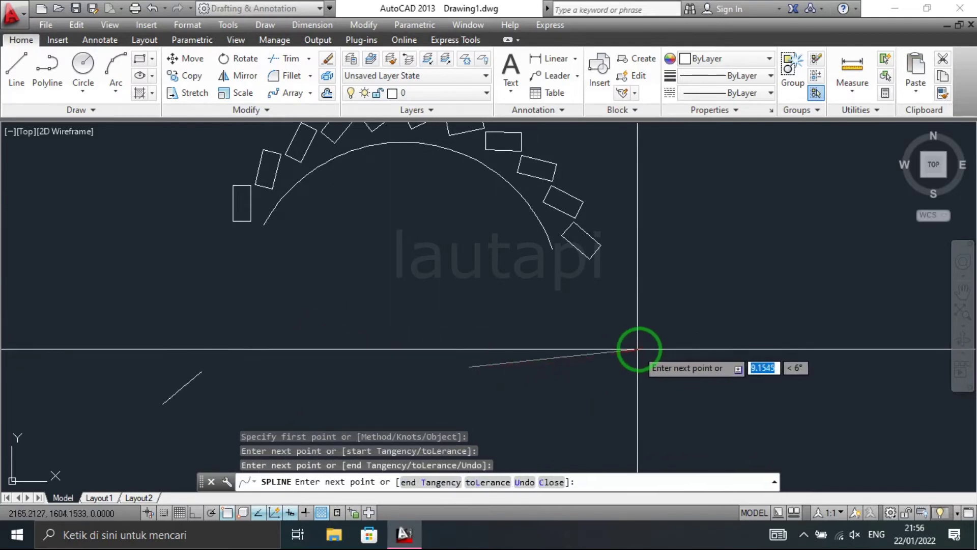
click(635, 349)
click(705, 330)
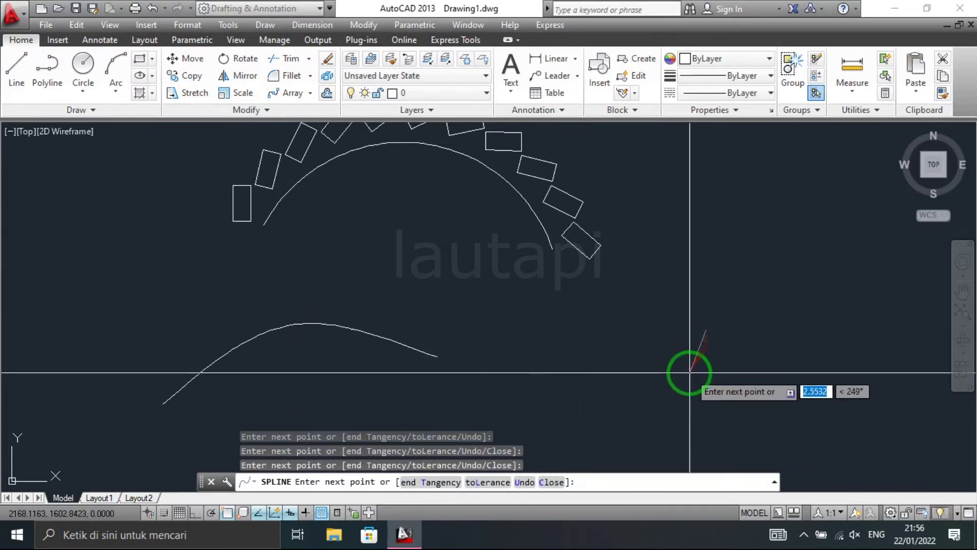
key(Return)
middle_drag(211, 305, 279, 291)
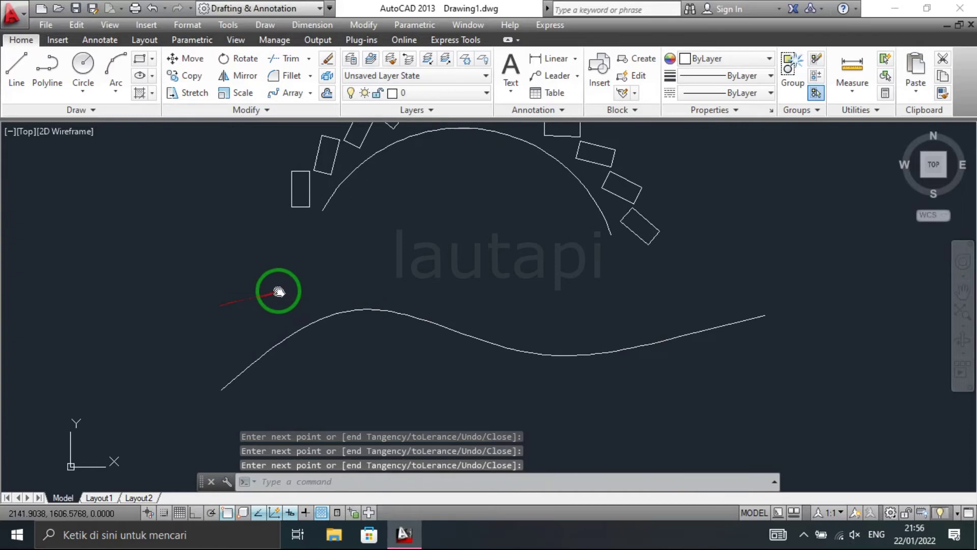
Step: Start a new rectangle by picking its first corner left of the spline
text(rec)
key(Return)
click(180, 311)
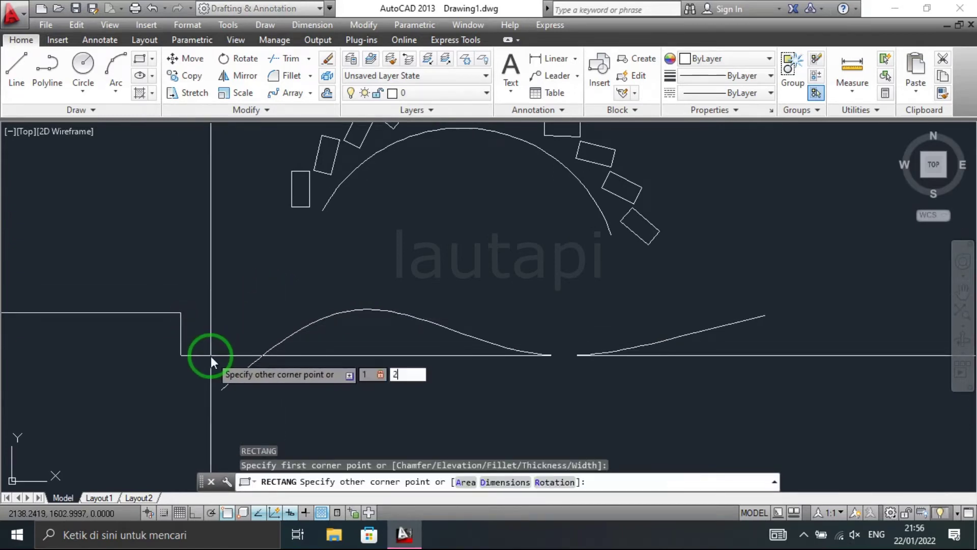
Step: Complete the 1-by-2 rectangle and move it to the spline's start
key(Return)
scroll(206, 351, up, 4)
click(166, 236)
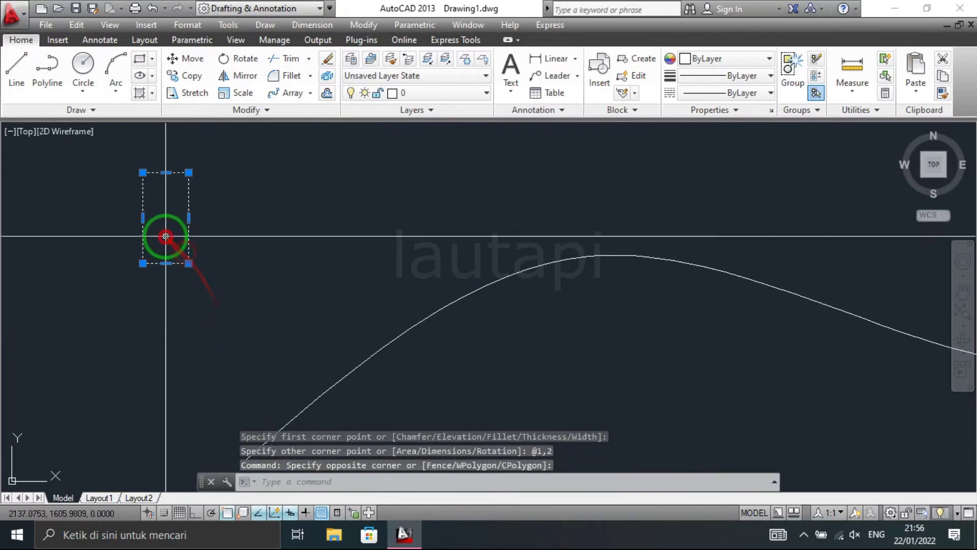
text(m)
key(Return)
click(165, 263)
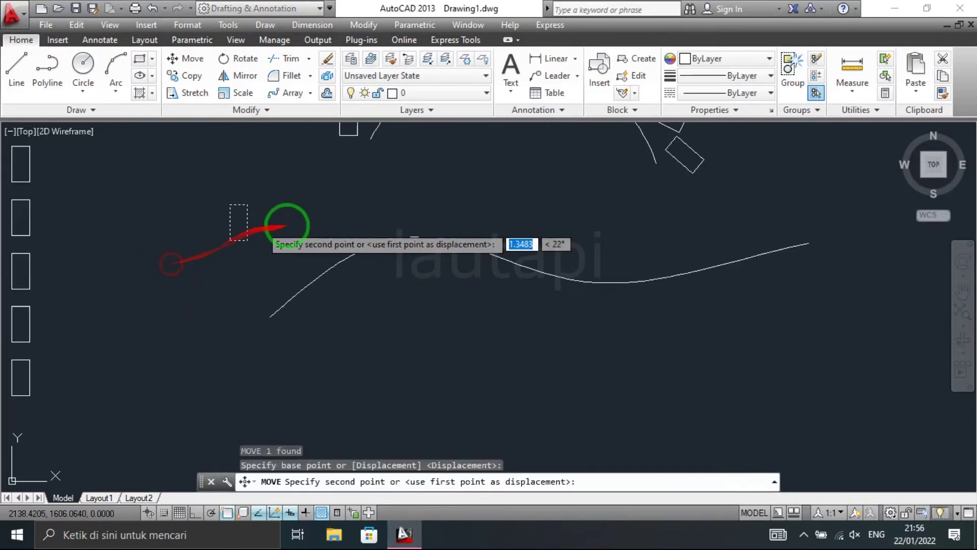
click(255, 306)
Step: Begin a Path Array of the rectangle using the wavy spline as path
scroll(342, 305, down, 2)
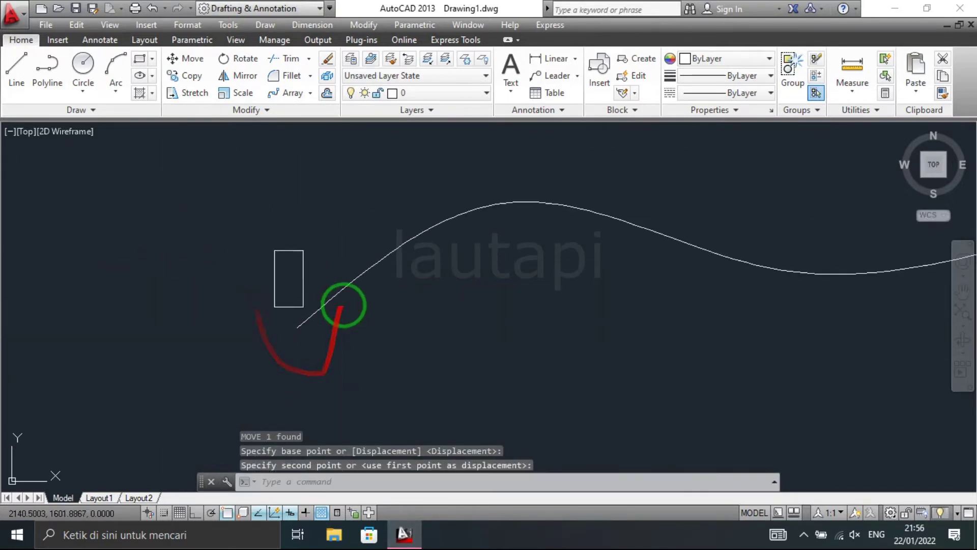
scroll(311, 333, down, 2)
click(311, 330)
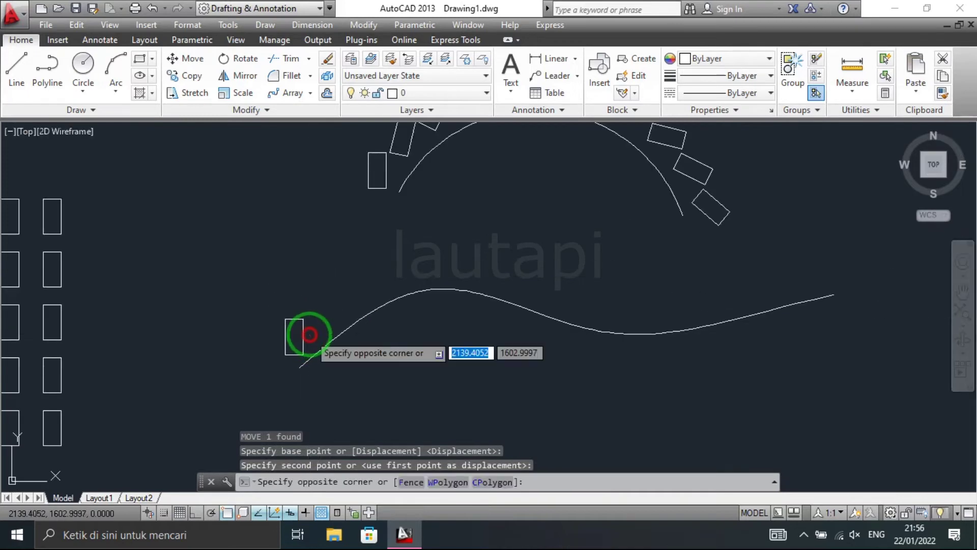
drag(312, 329, 321, 93)
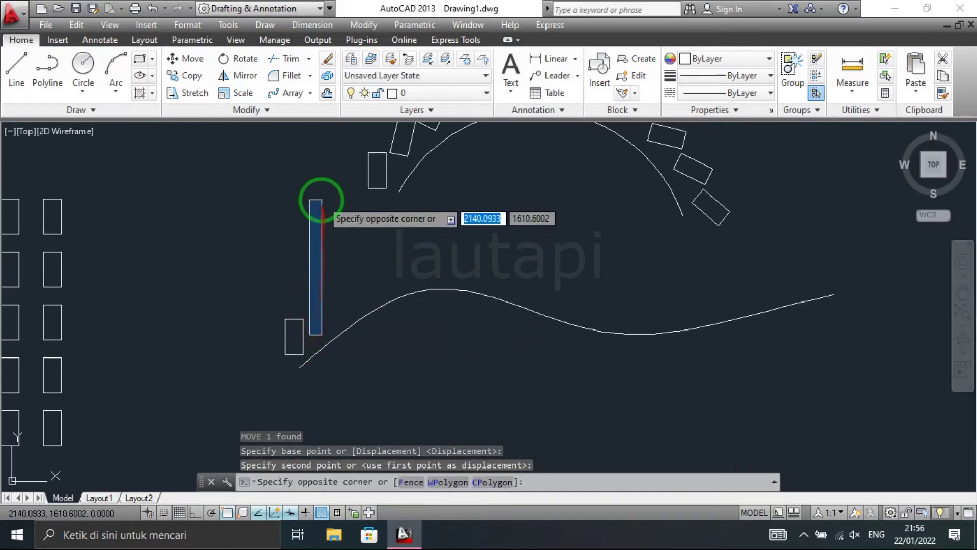
click(310, 93)
click(312, 145)
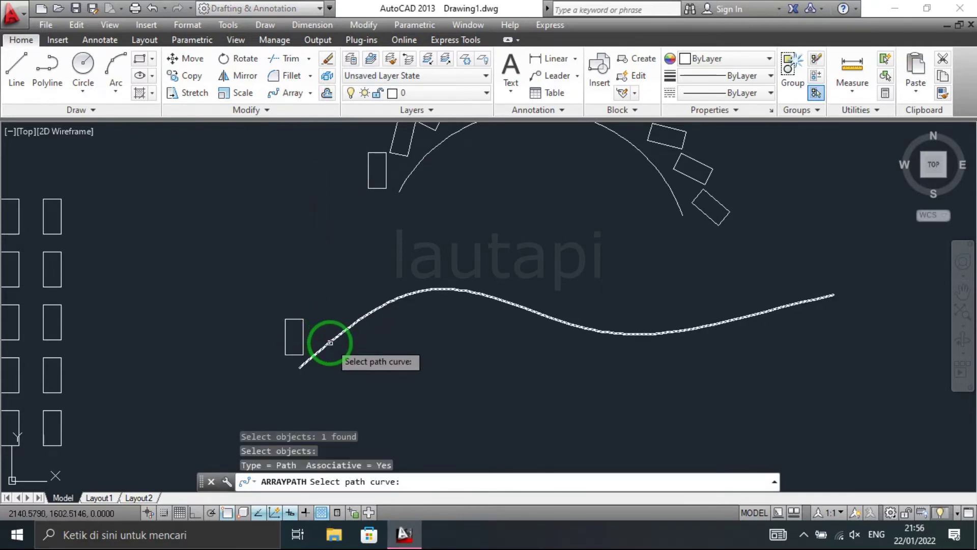
click(330, 342)
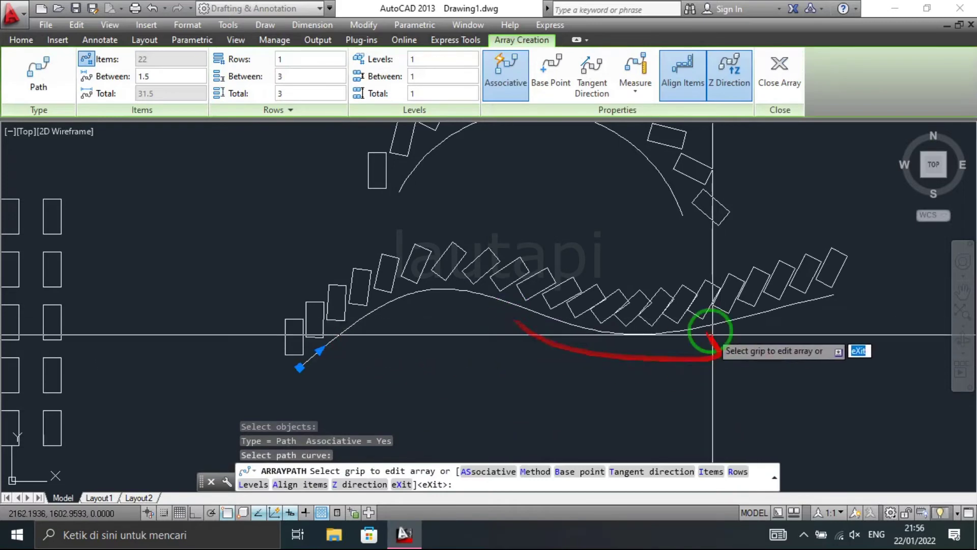
Step: Set item spacing to 2, try Divide, then return to Measure spacing
middle_drag(463, 334, 465, 318)
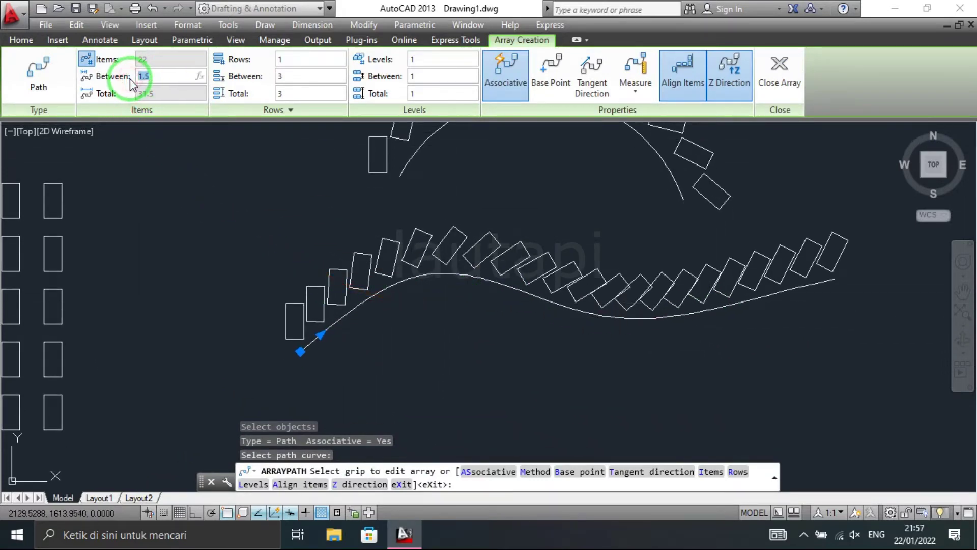
key(Return)
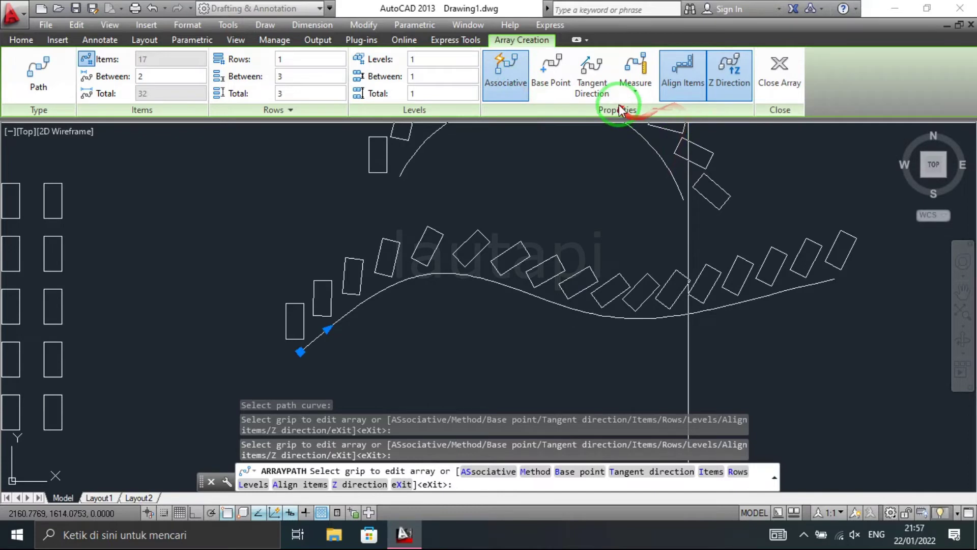
click(635, 95)
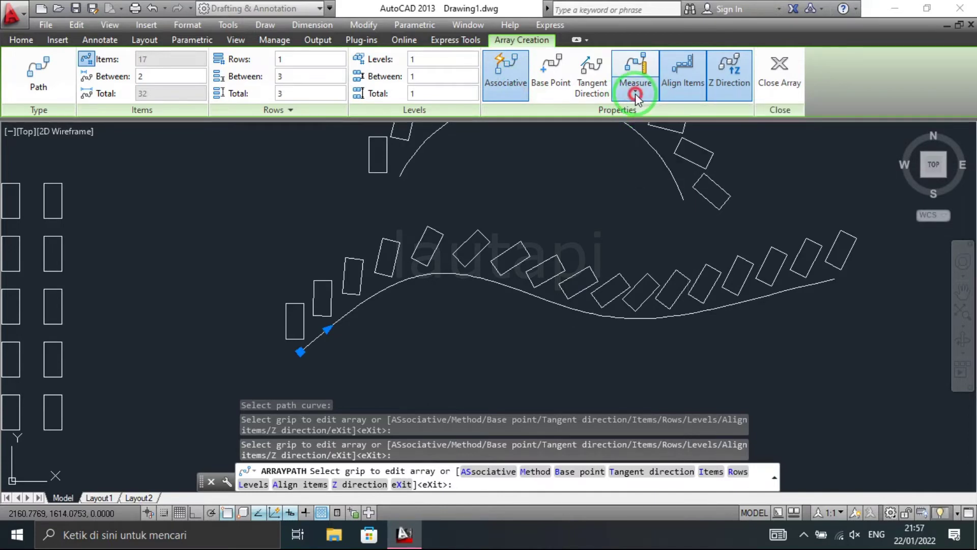
click(645, 117)
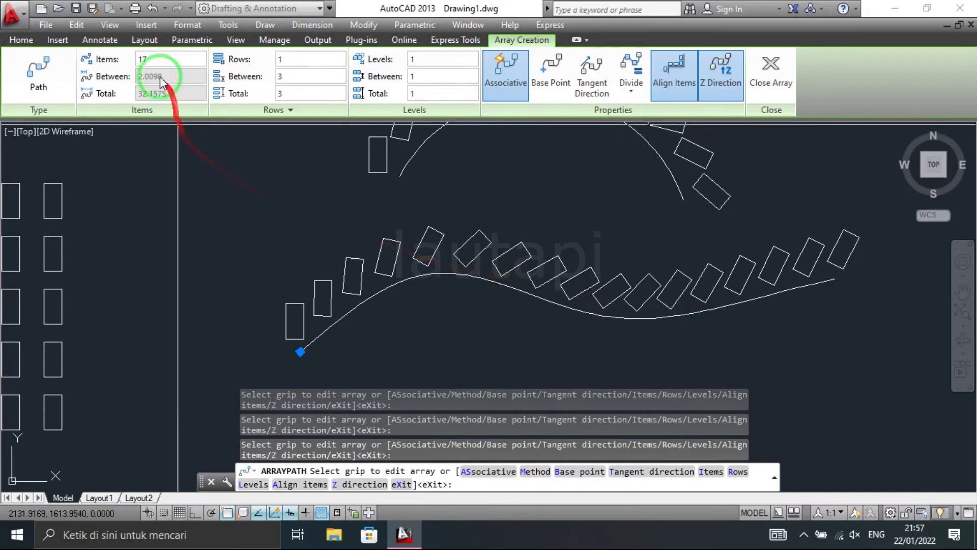
click(635, 94)
click(636, 146)
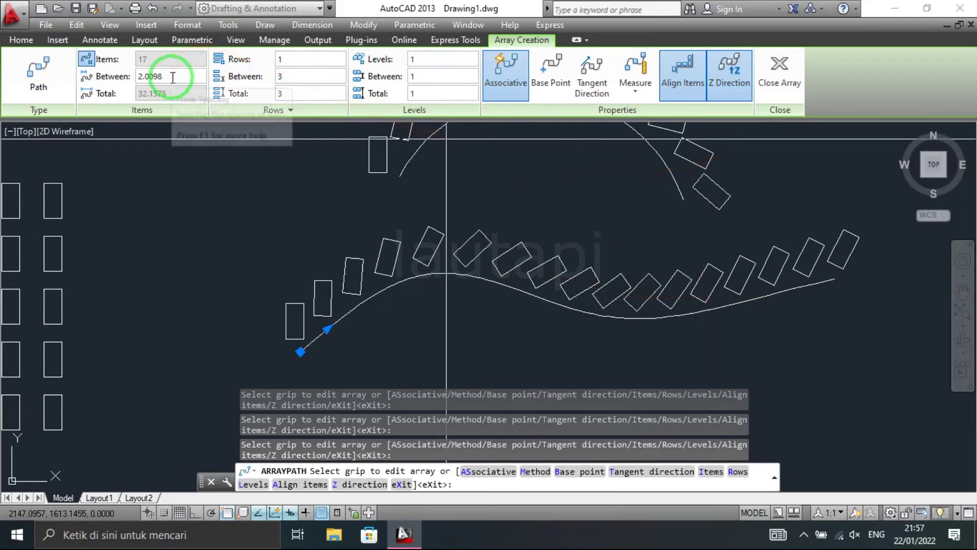
Step: Set the spacing between path array items to 1.5
click(134, 75)
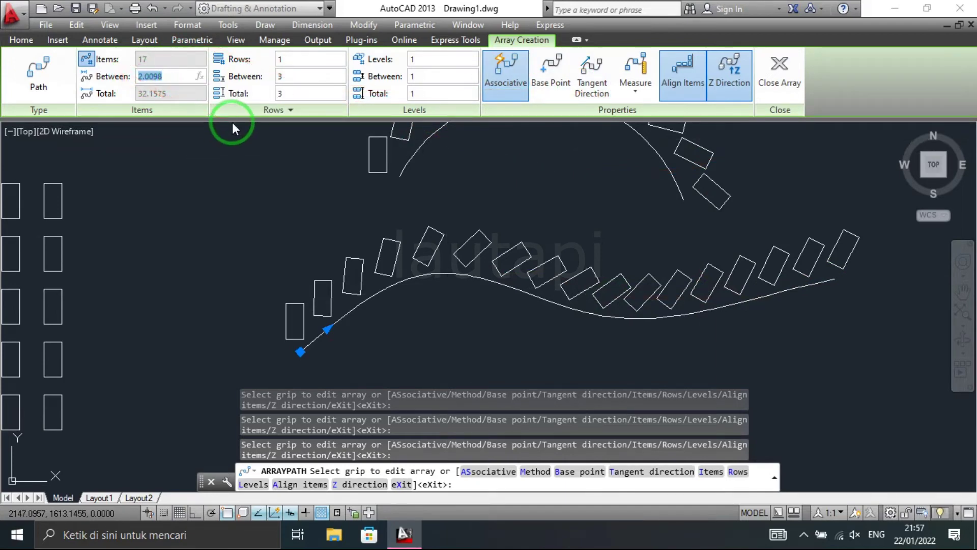
text(1.5)
key(Return)
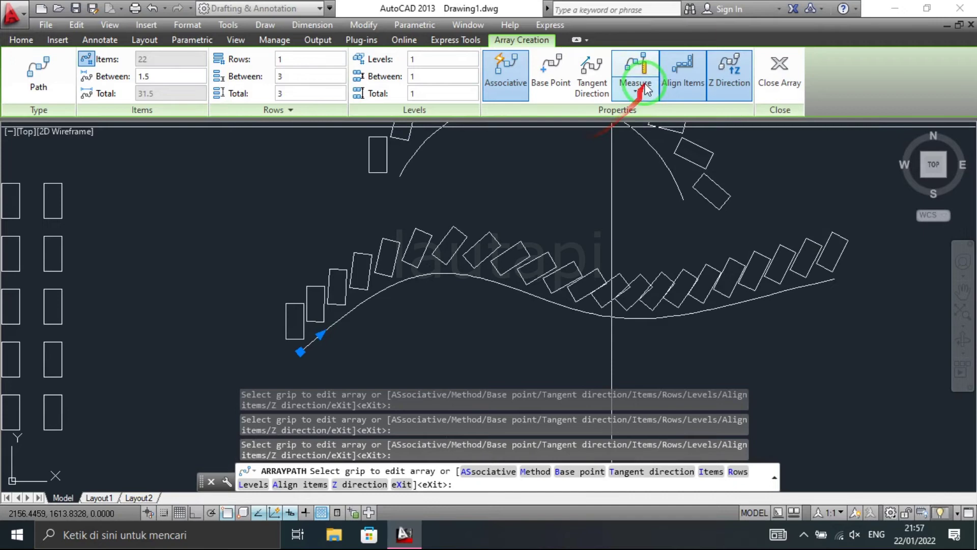
Step: Switch the path array to Divide with 10 items along the spline
click(636, 96)
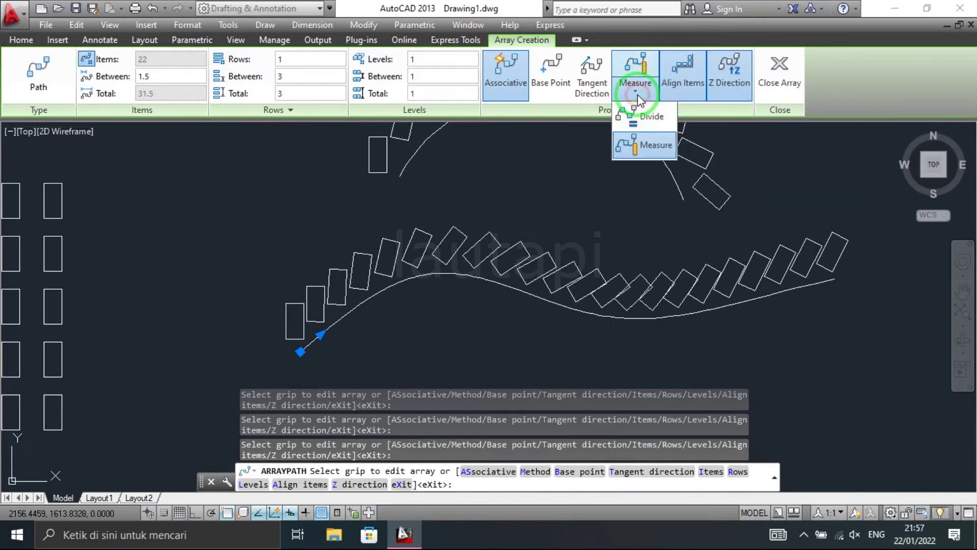
click(644, 117)
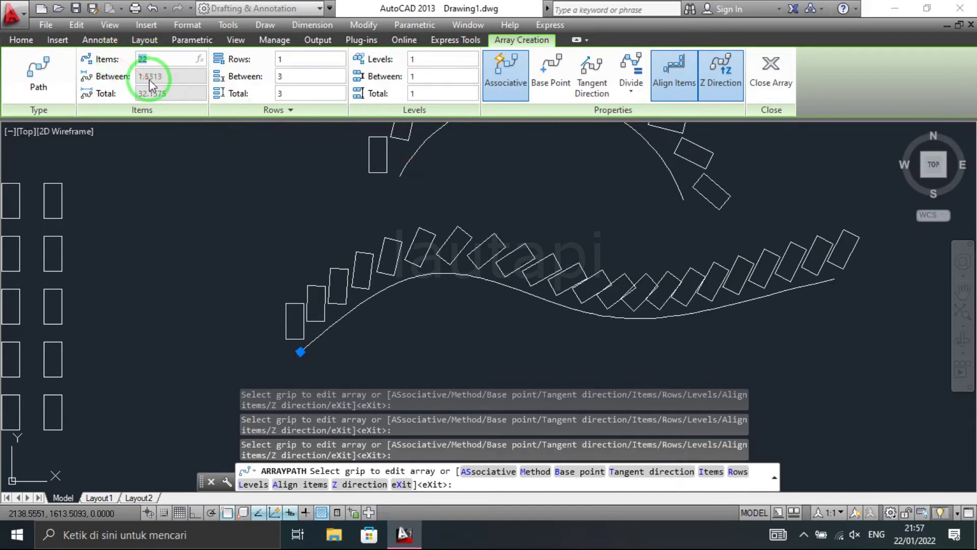
text(0)
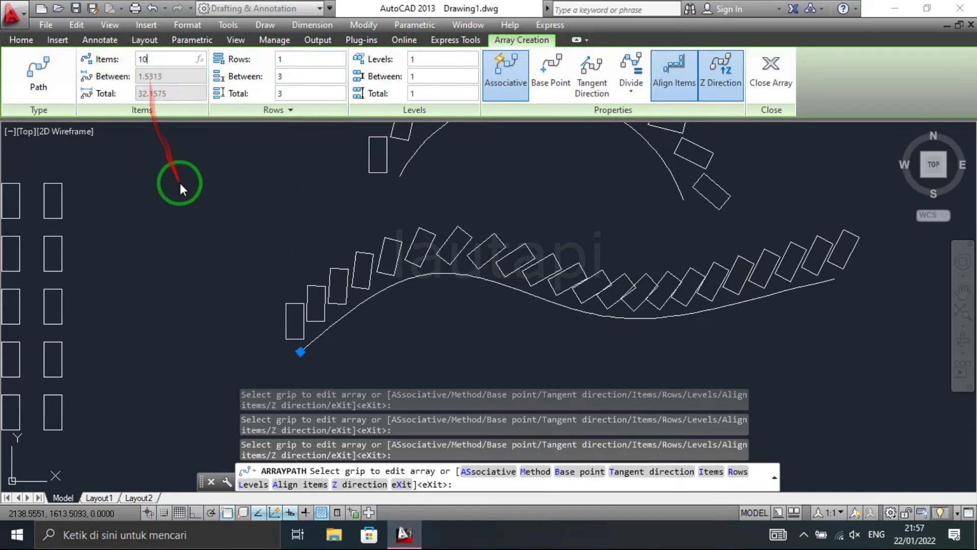
key(Return)
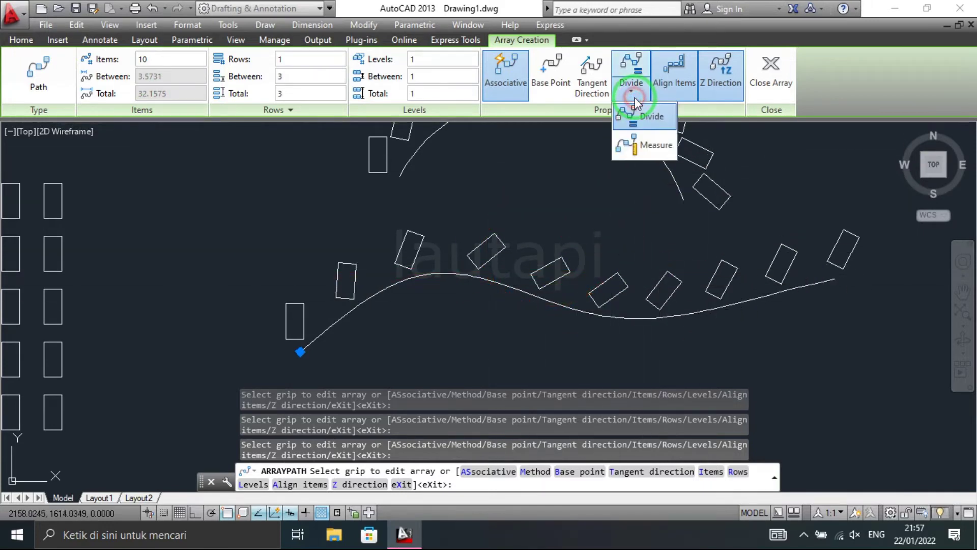
Step: Return to Measure with spacing 5, then divide the seven items evenly
click(640, 148)
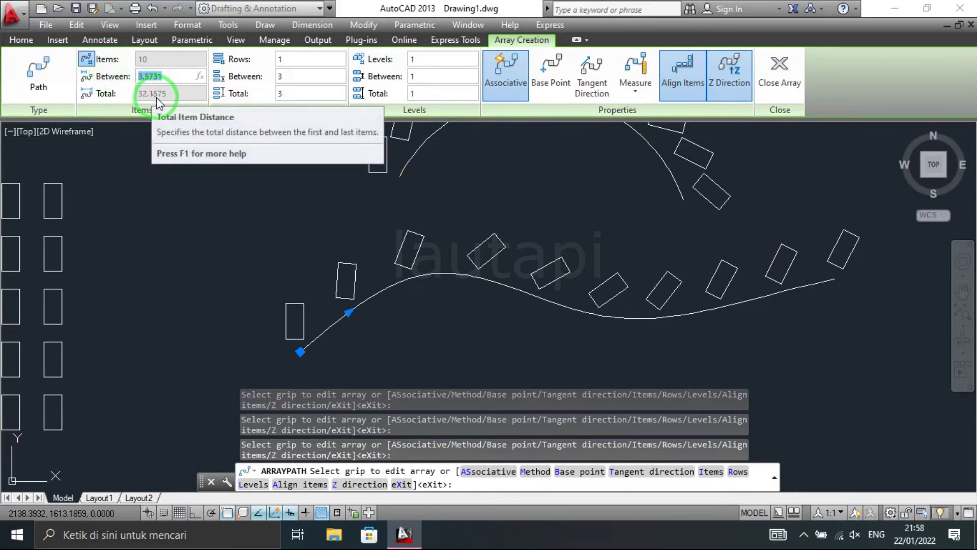
text(5)
key(Return)
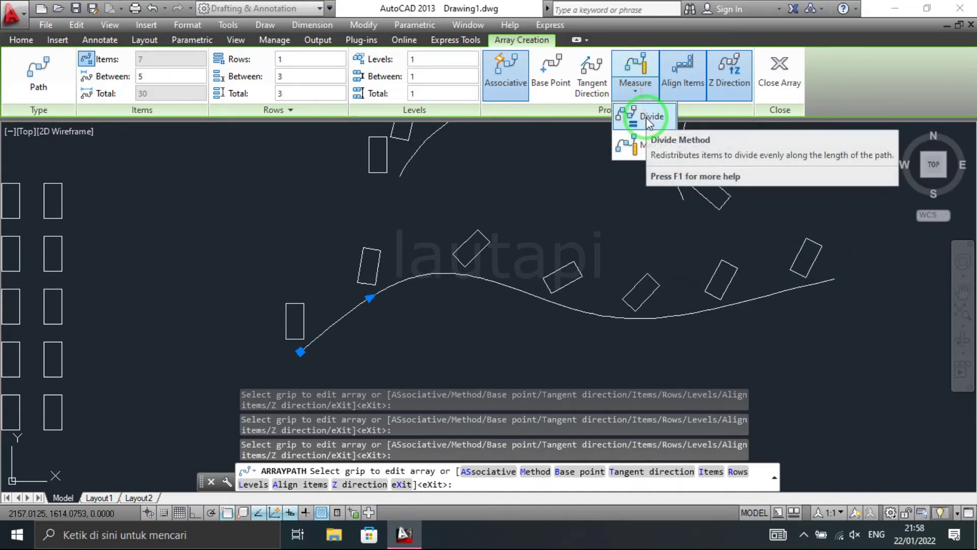
click(646, 117)
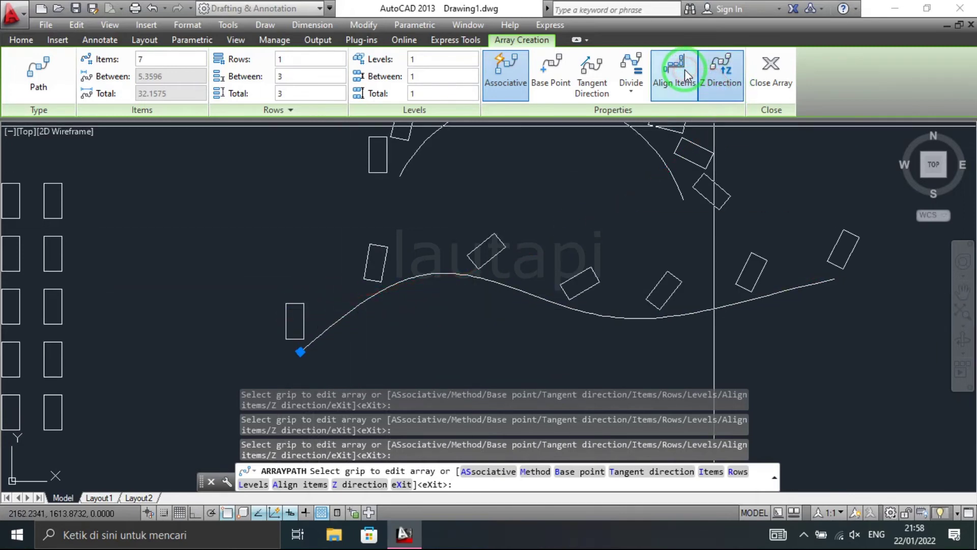
Step: Toggle Align Items off and back on, then close the spline path array
click(725, 91)
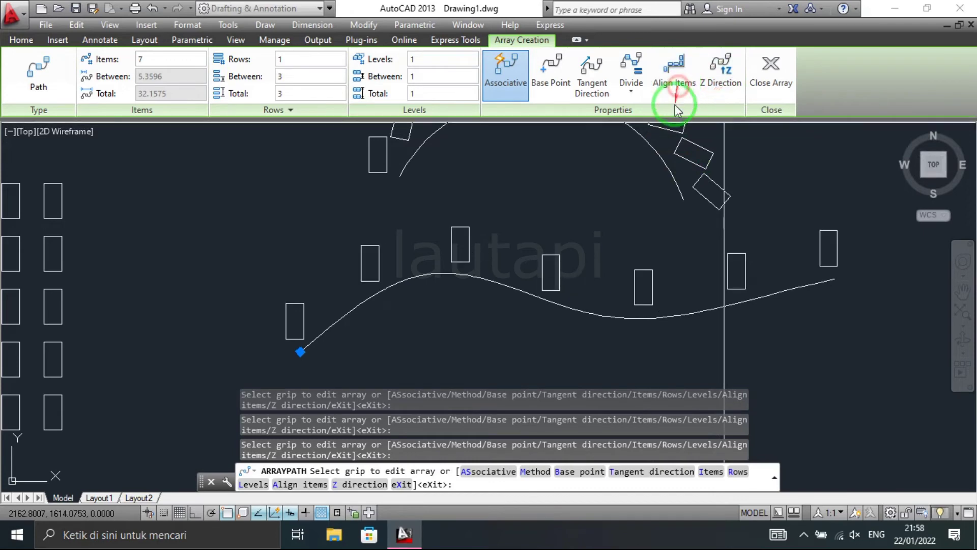
click(674, 82)
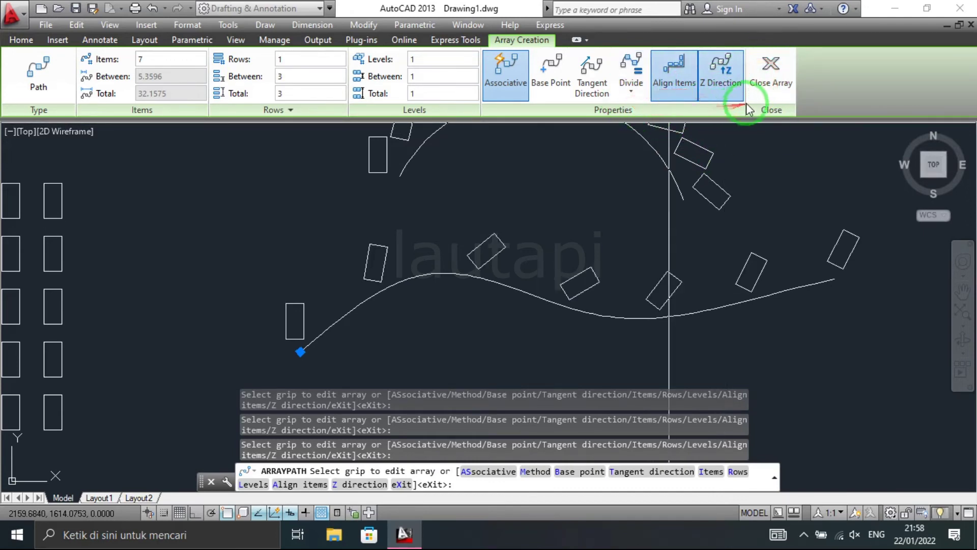
click(768, 71)
scroll(693, 218, down, 3)
mouse_move(694, 221)
middle_down()
mouse_move(526, 254)
mouse_move(426, 288)
middle_up()
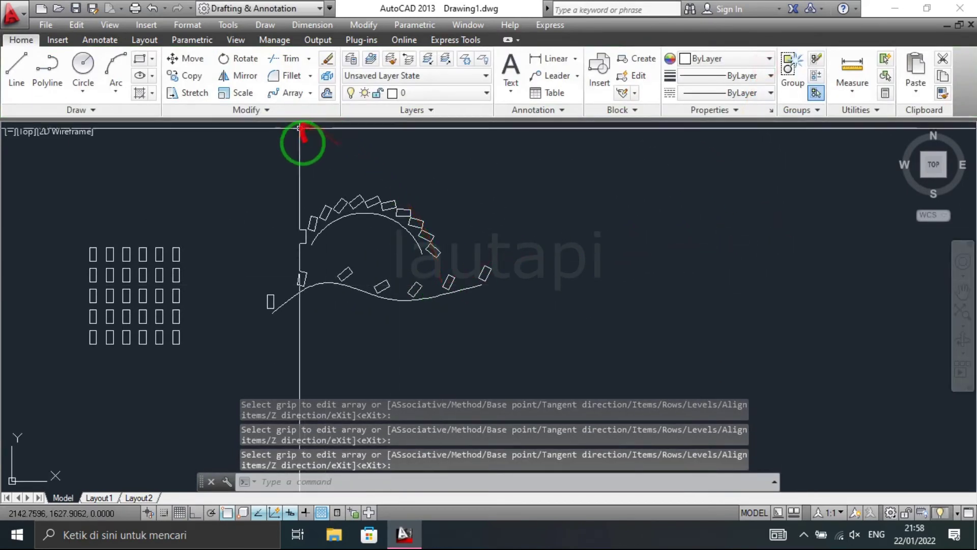
scroll(598, 272, up, 2)
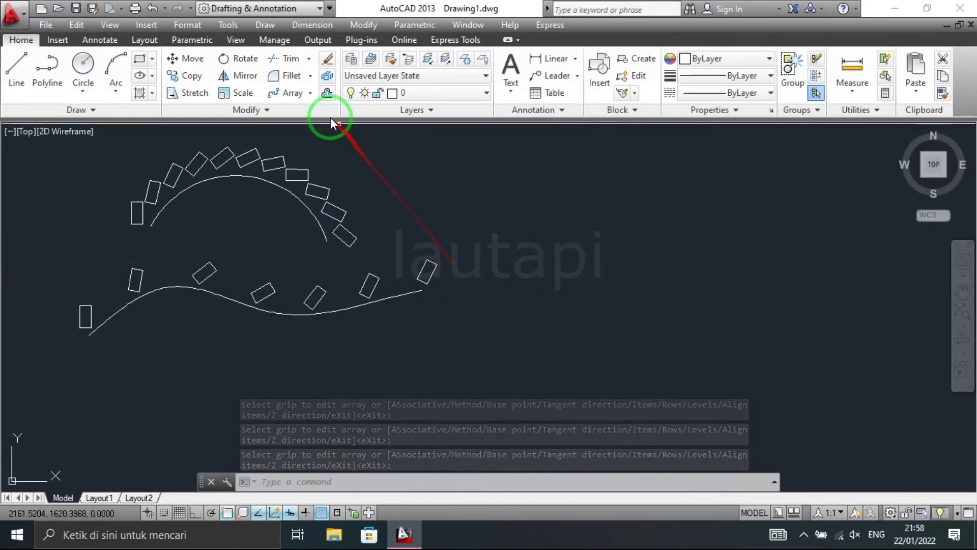
Step: Draw a new 1-by-2 rectangle in empty space right of the arrays
click(310, 94)
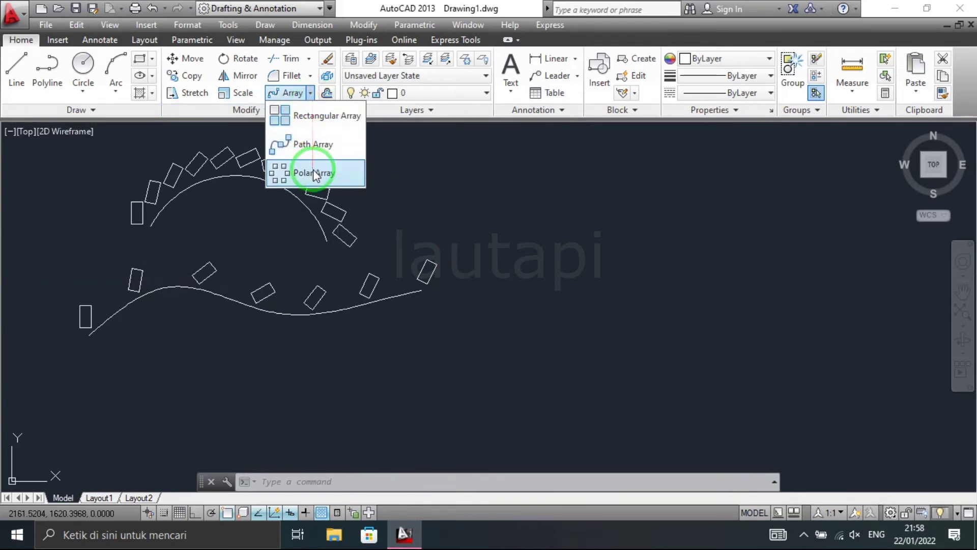
click(677, 242)
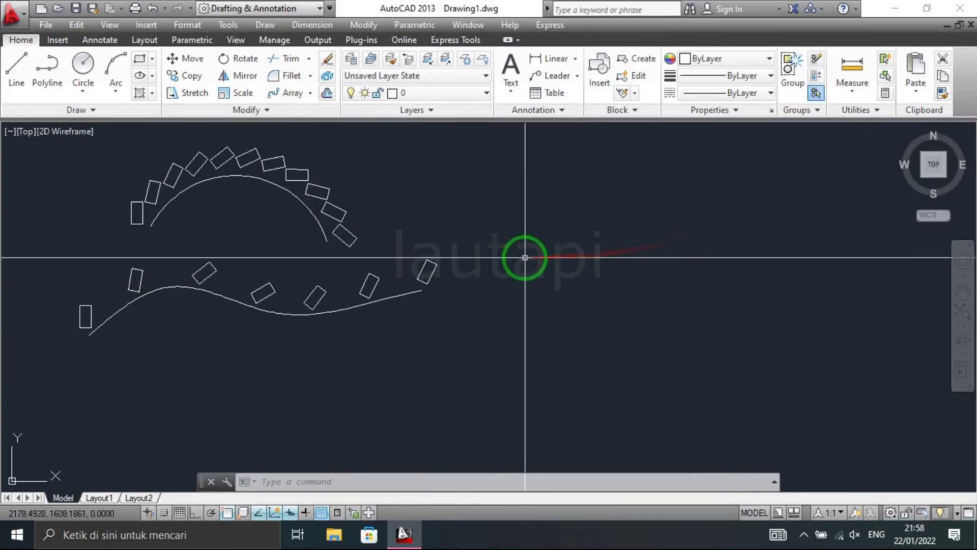
text(rec)
key(Return)
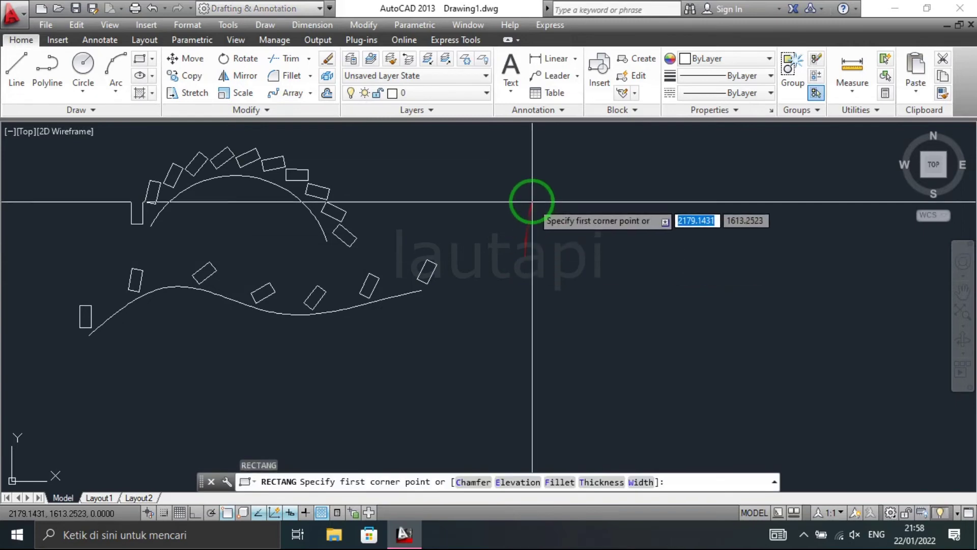
click(532, 201)
text(1)
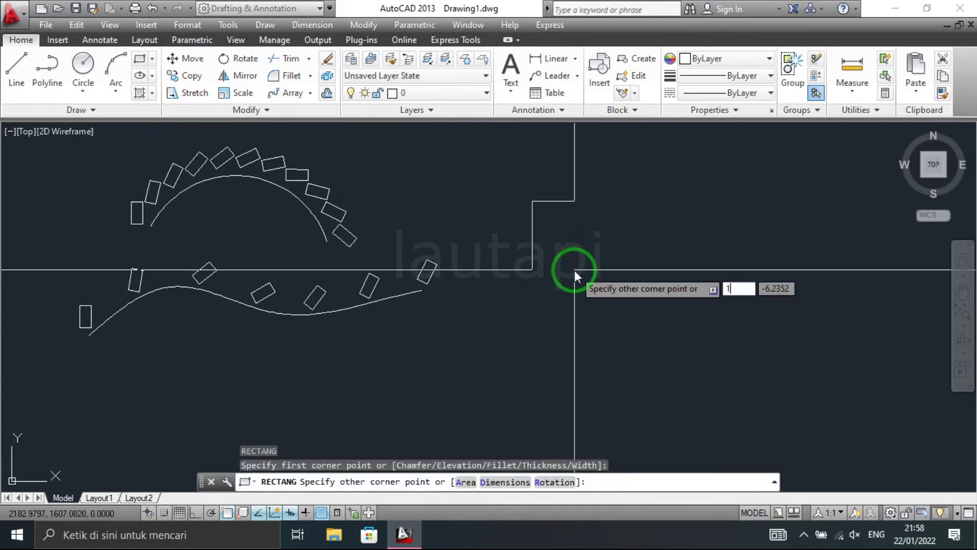
key(Return)
Step: Move the new rectangle further to the right
scroll(589, 224, up, 2)
click(613, 219)
click(504, 165)
text(m)
key(Return)
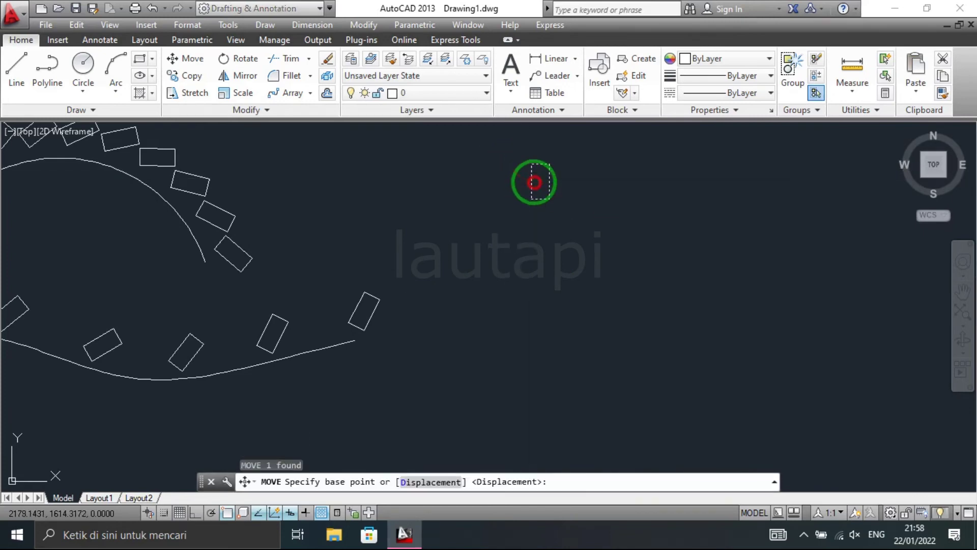
click(530, 181)
click(666, 184)
Step: Draw a circle centred below the small rectangle
mouse_move(662, 219)
middle_down()
mouse_move(643, 245)
mouse_move(634, 240)
middle_up()
text(c)
key(Return)
click(609, 332)
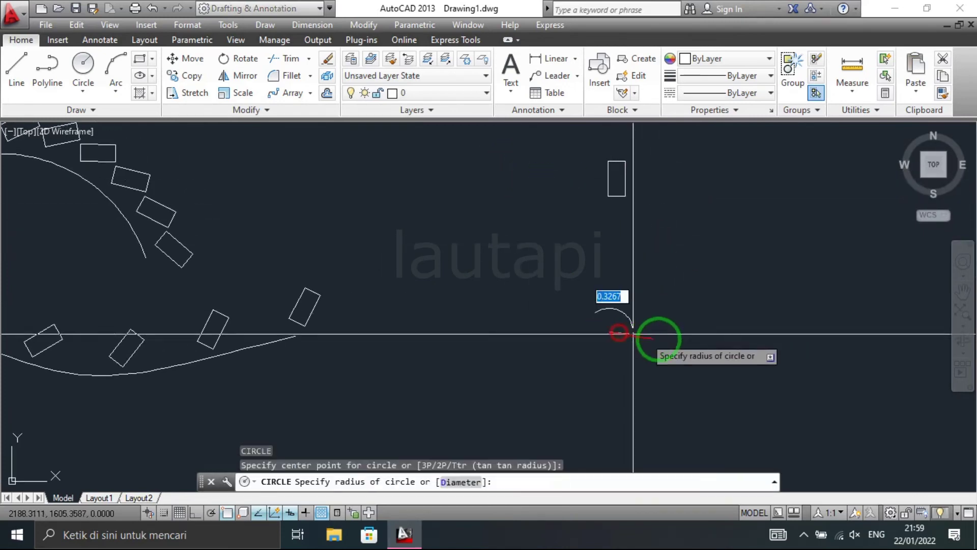
click(700, 344)
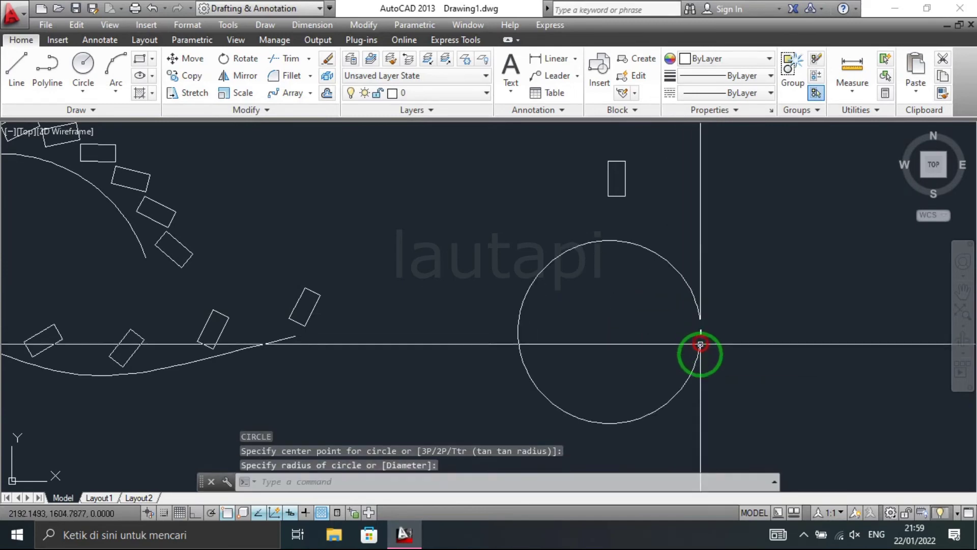
Step: Move the small rectangle by its bottom midpoint to the circle's top
click(605, 157)
click(629, 200)
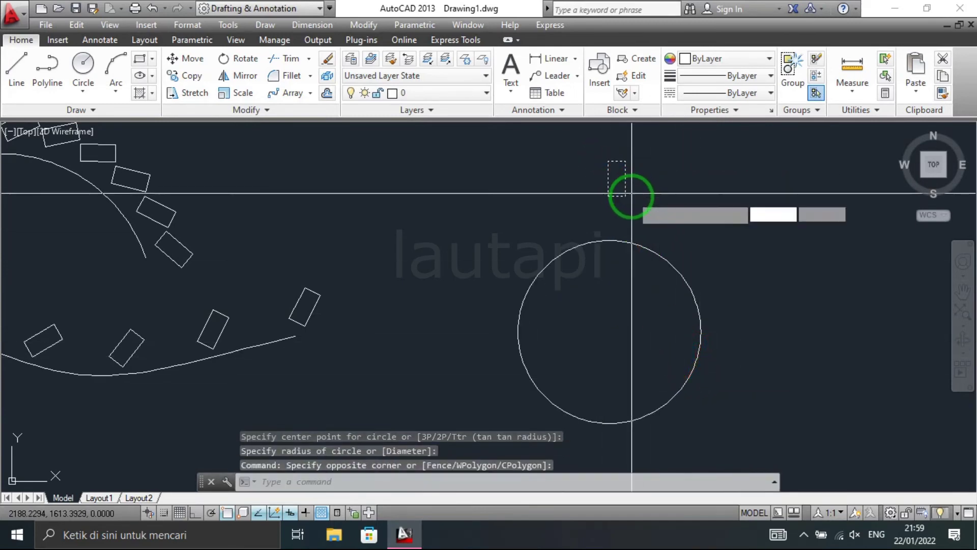
text(m)
key(Return)
click(618, 200)
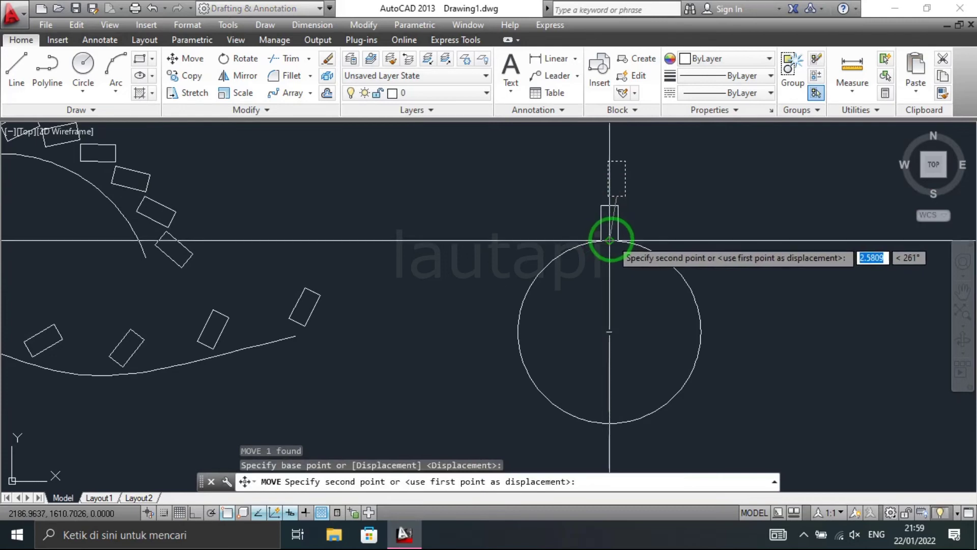
middle_drag(688, 207, 626, 238)
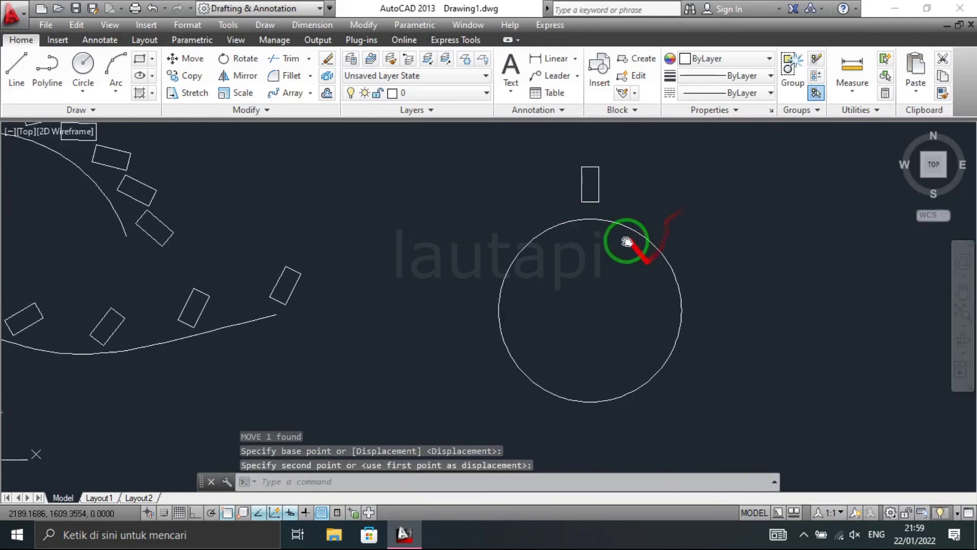
Step: Create a Polar Array of the small rectangle centred on the circle's centre
click(311, 94)
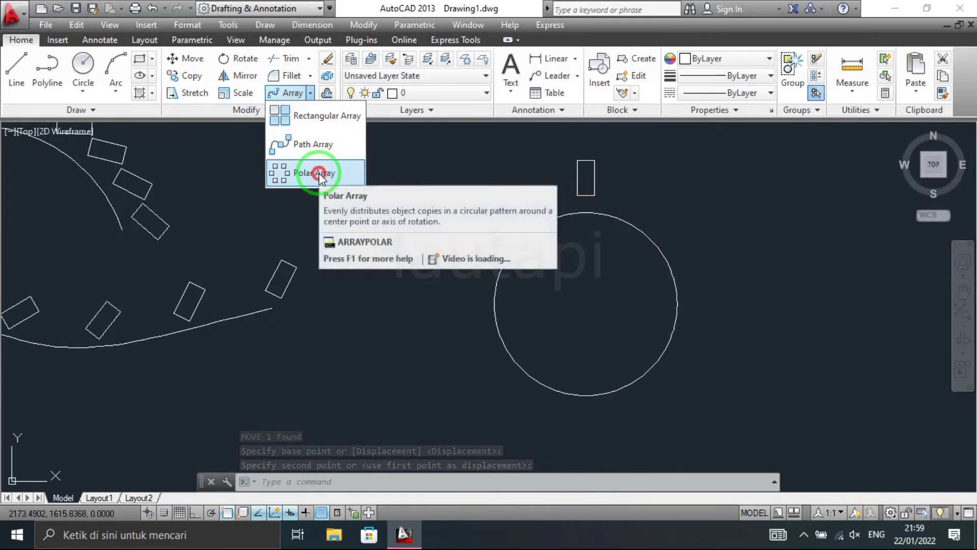
click(321, 176)
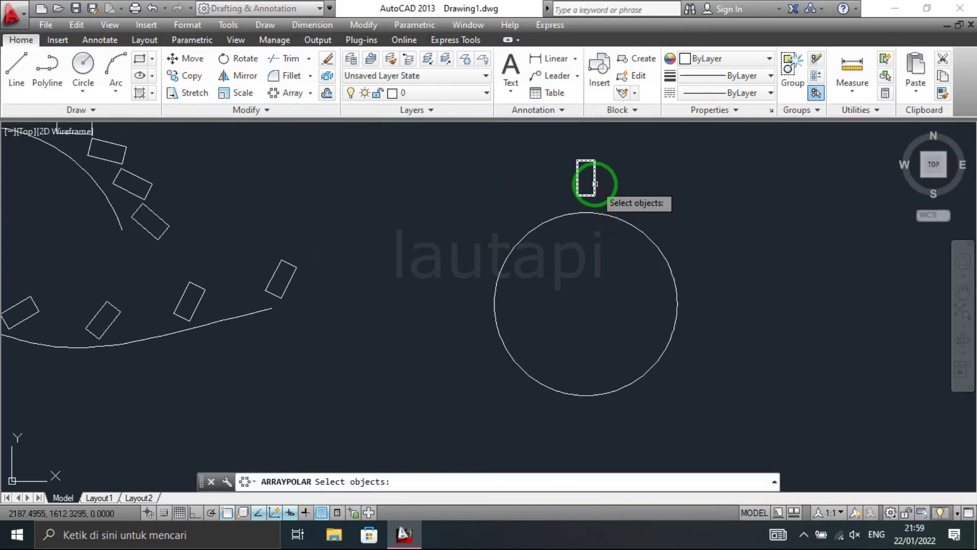
key(Return)
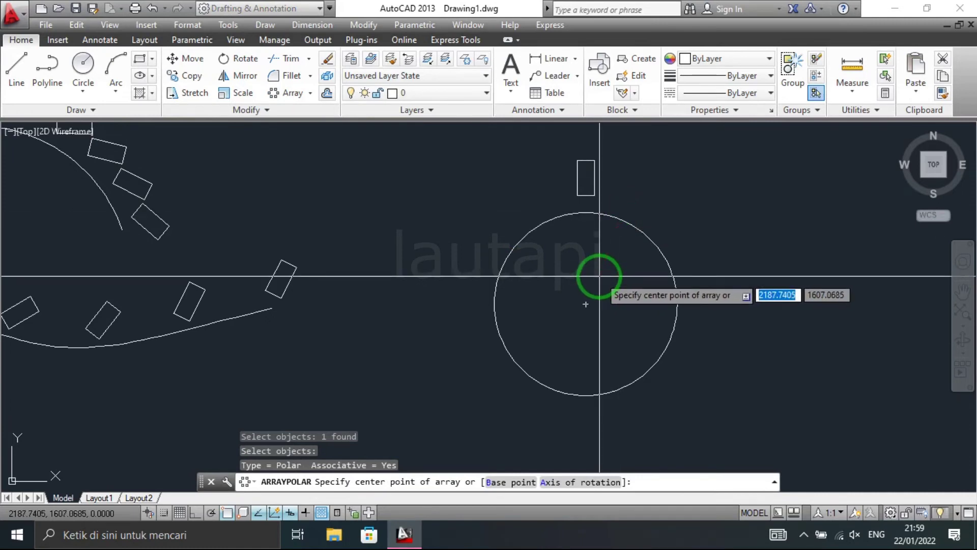
click(586, 305)
scroll(634, 219, down, 2)
middle_drag(691, 251, 640, 290)
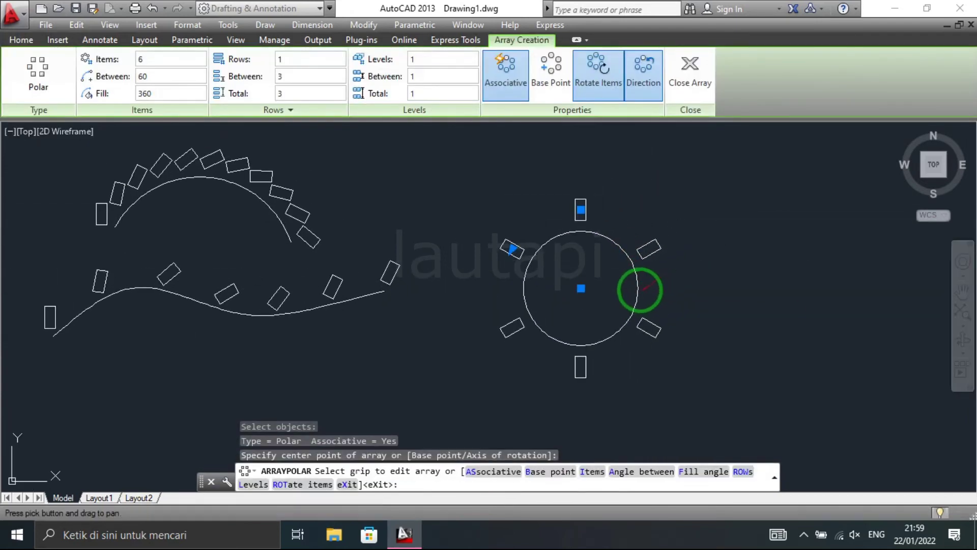
Step: Set the polar array to 10 items over 180°, trying 2 rows then back to 1
click(154, 61)
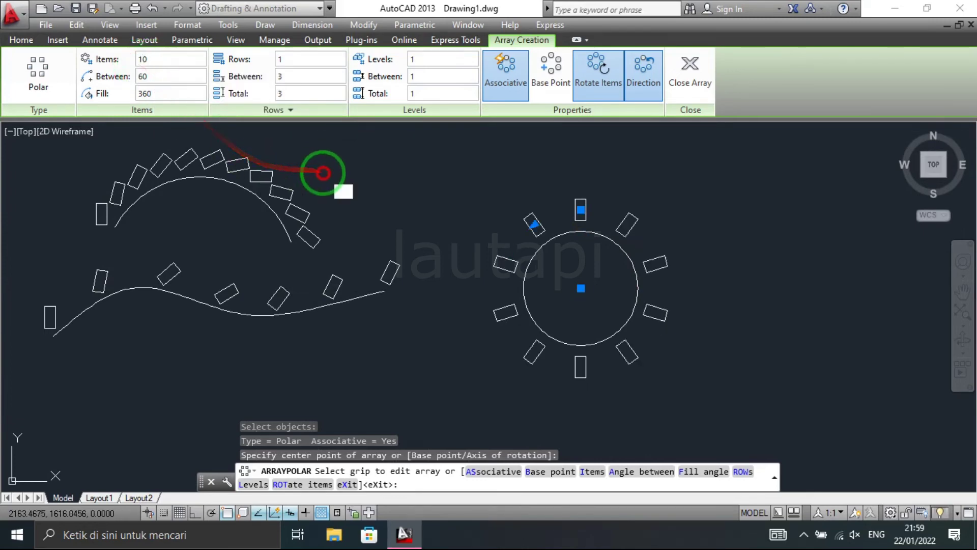
click(323, 173)
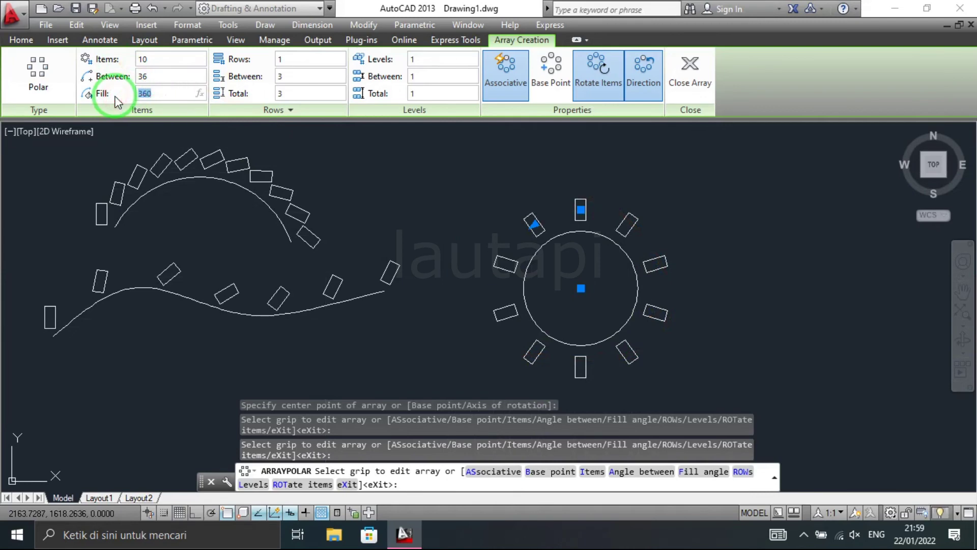
text(180)
key(Return)
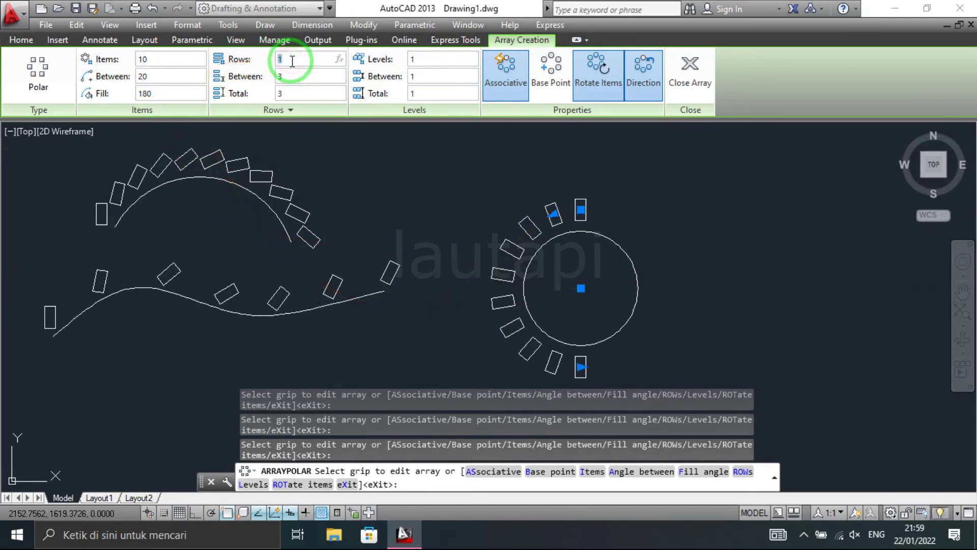
text(2)
key(Return)
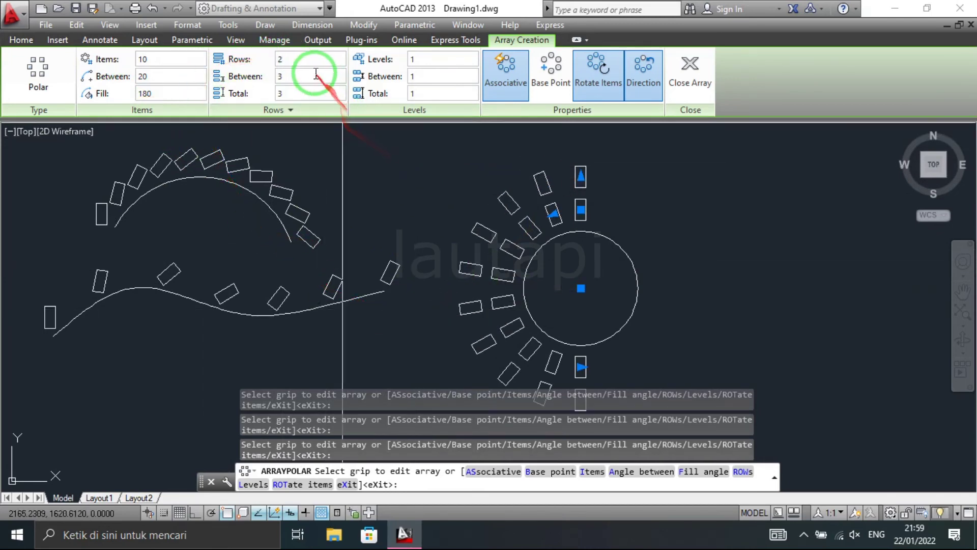
text(1)
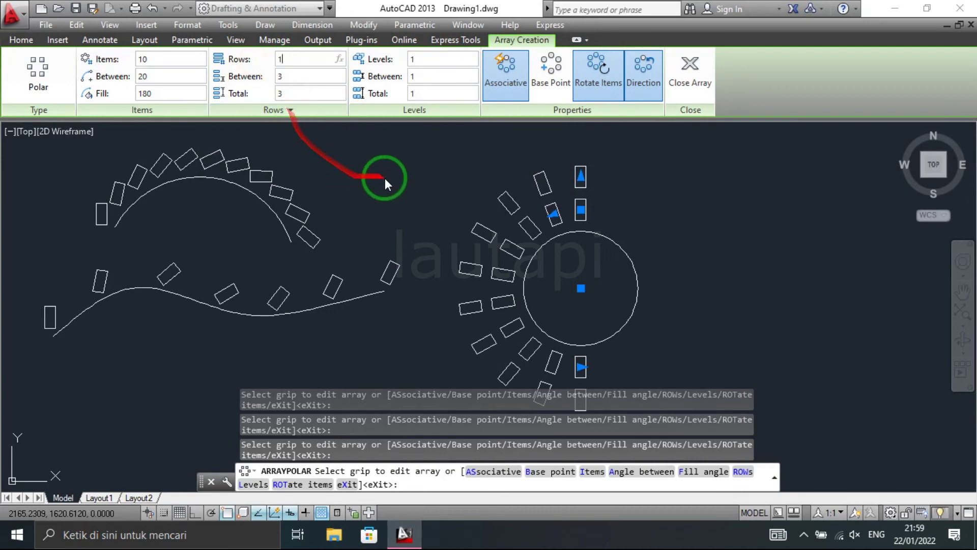
key(Return)
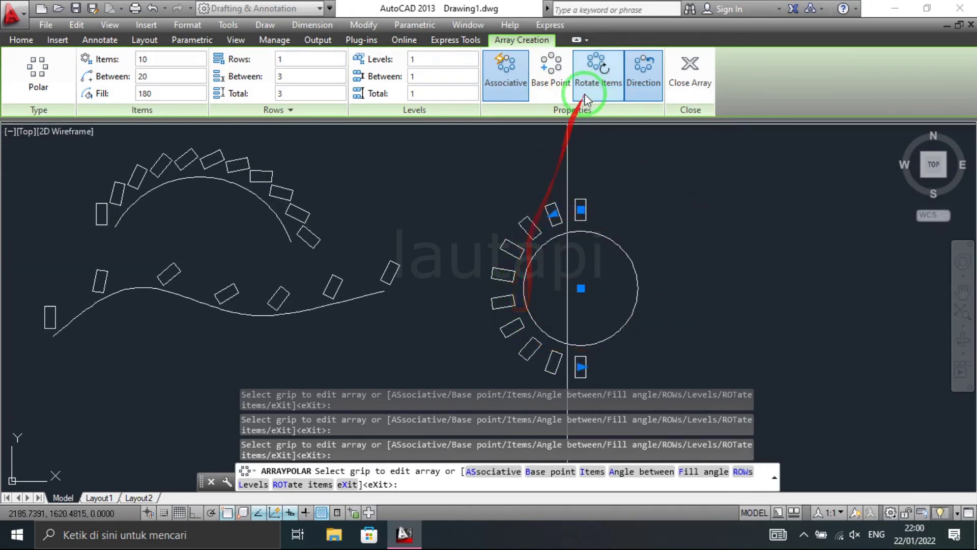
Step: Toggle Rotate Items off and on to compare upright and rotated copies
click(593, 79)
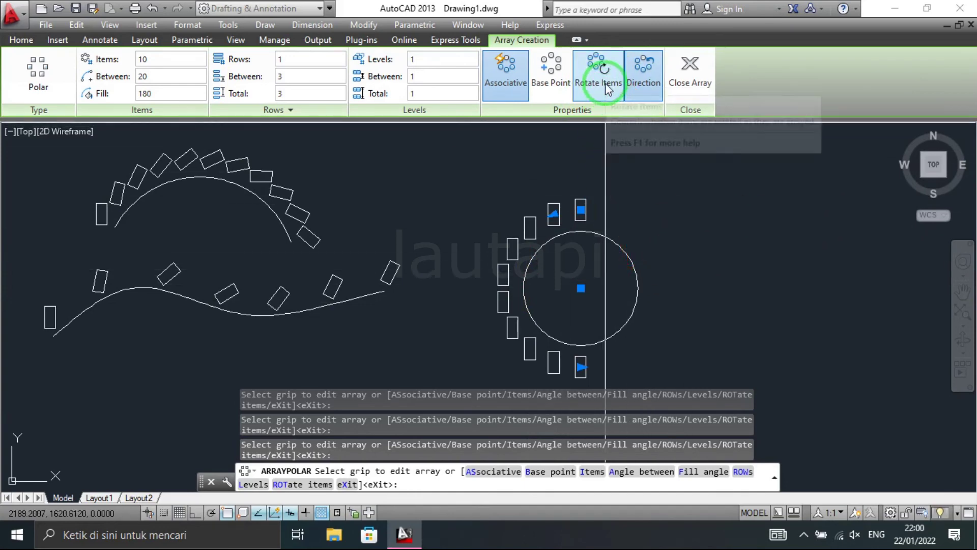
click(606, 87)
click(599, 72)
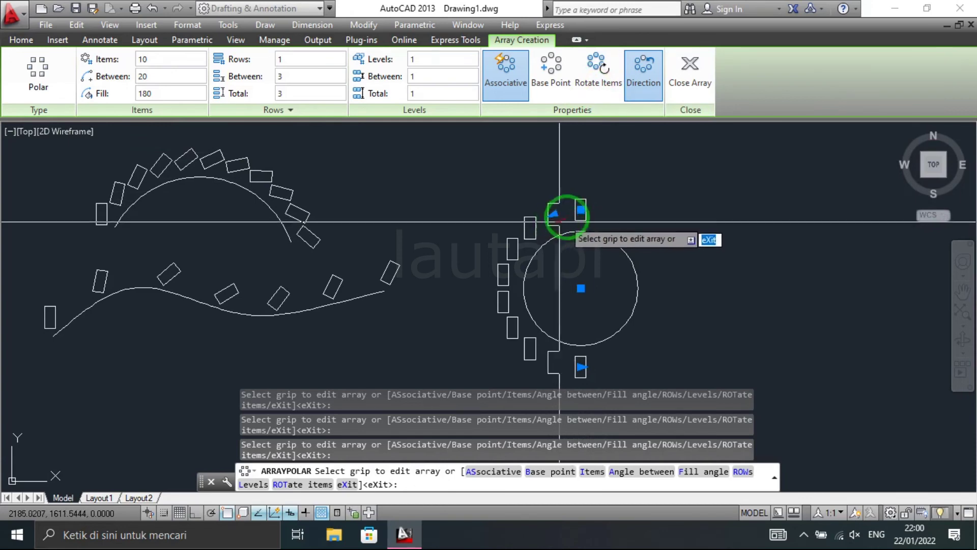
click(599, 72)
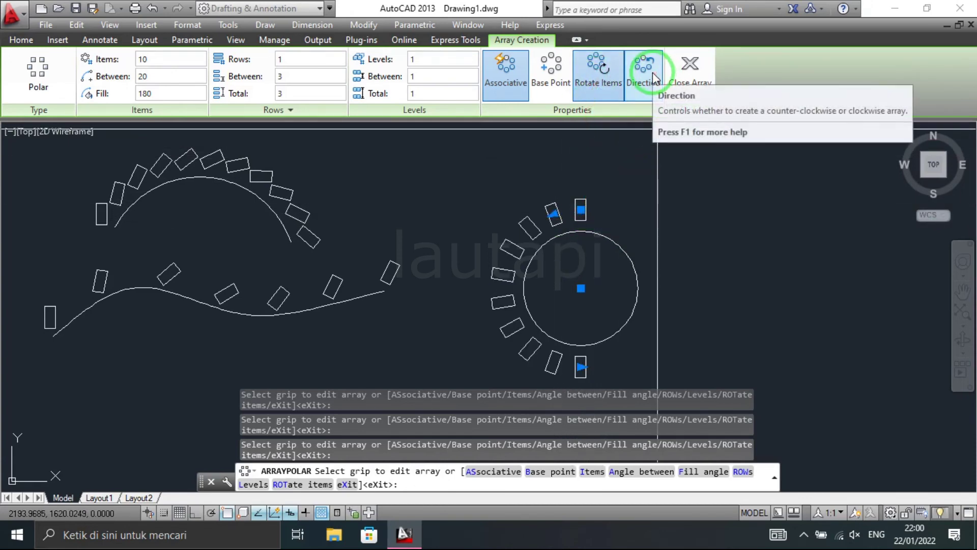
click(552, 215)
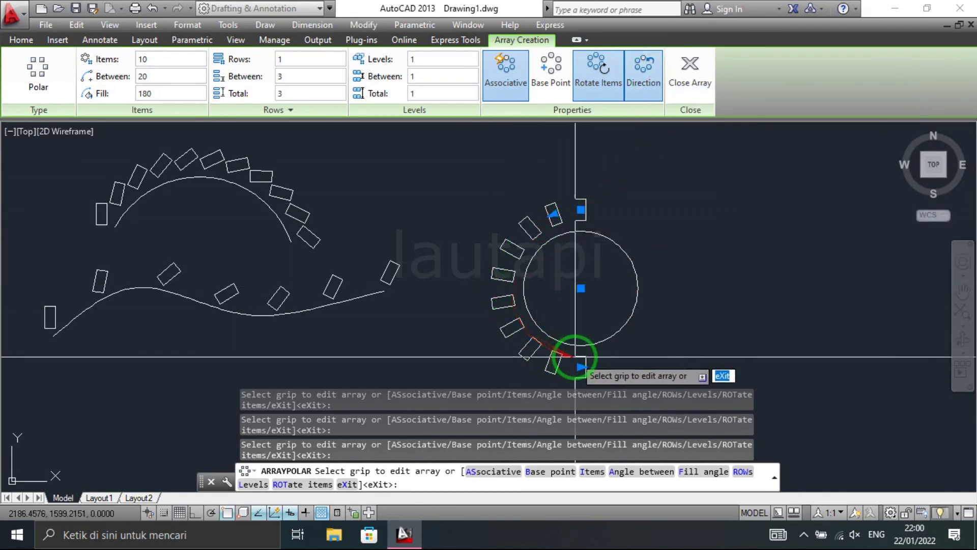
Step: Reverse the polar array direction and set the fill angle back to 360°
click(635, 86)
text(360)
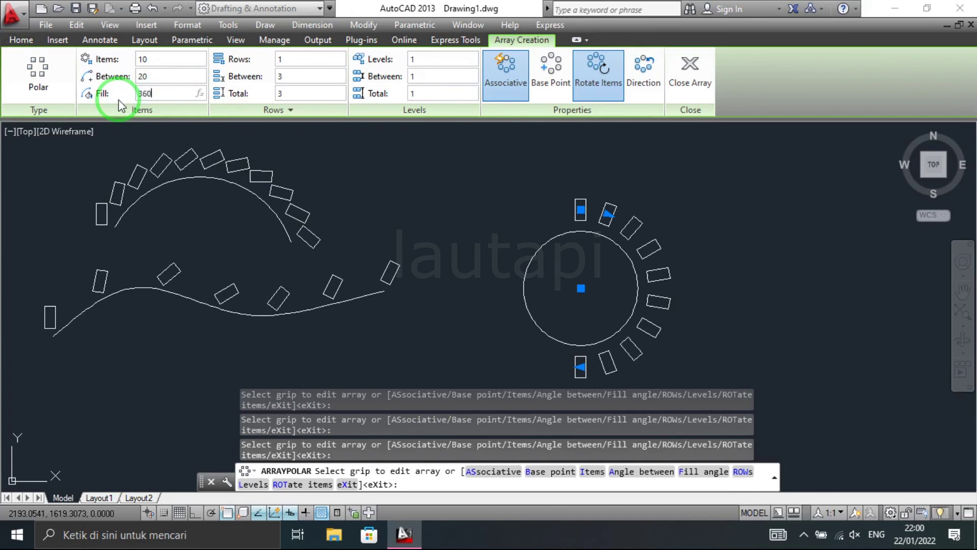
key(Return)
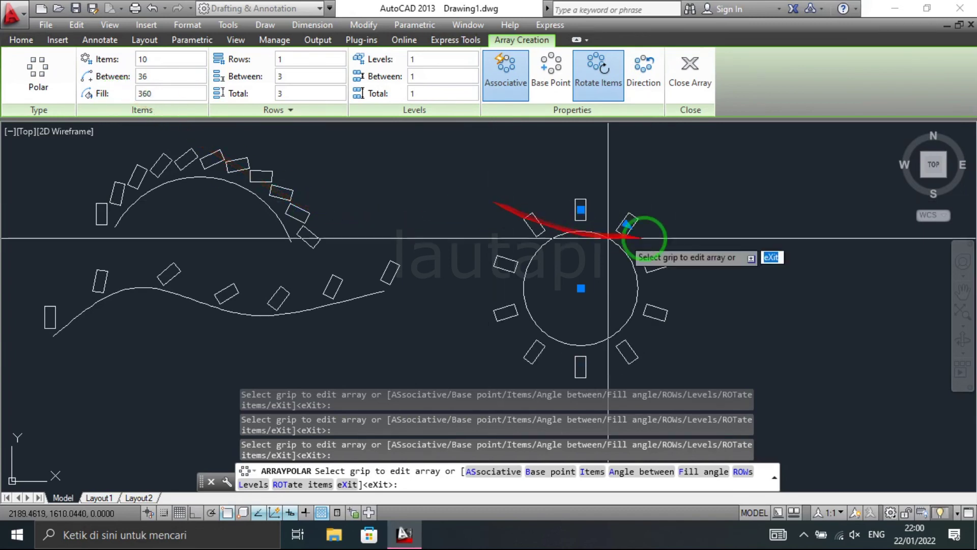
click(607, 84)
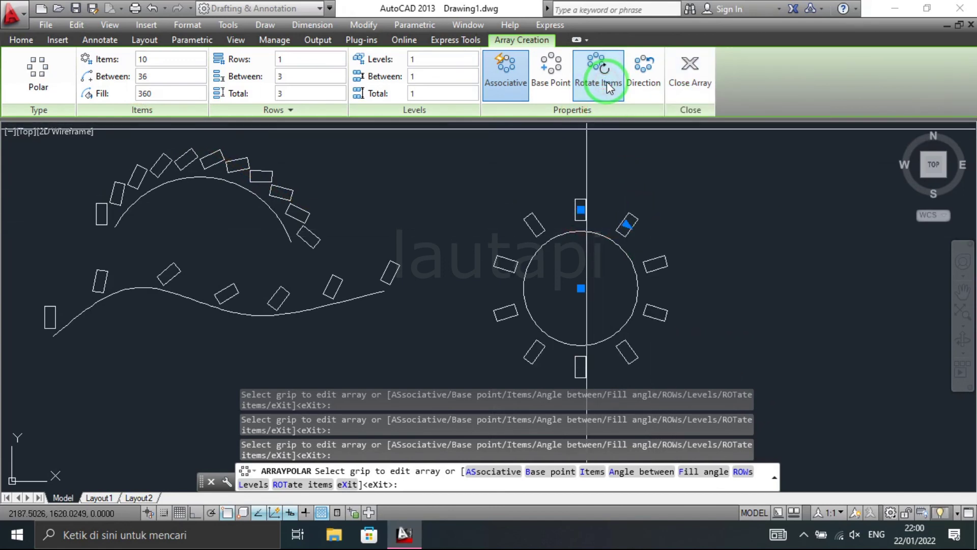
middle_drag(289, 244, 529, 242)
scroll(529, 242, down, 2)
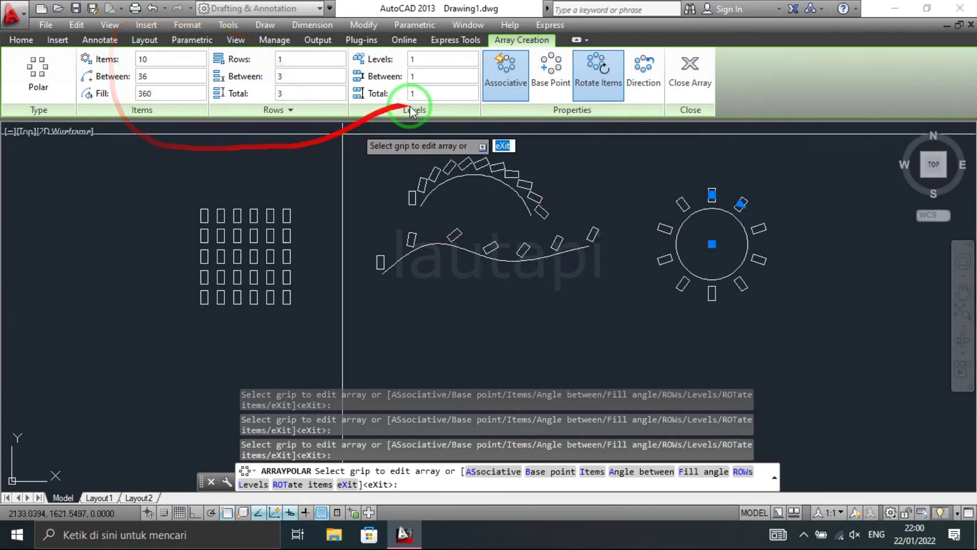
Step: Close the polar array and select it to inspect the result
click(692, 73)
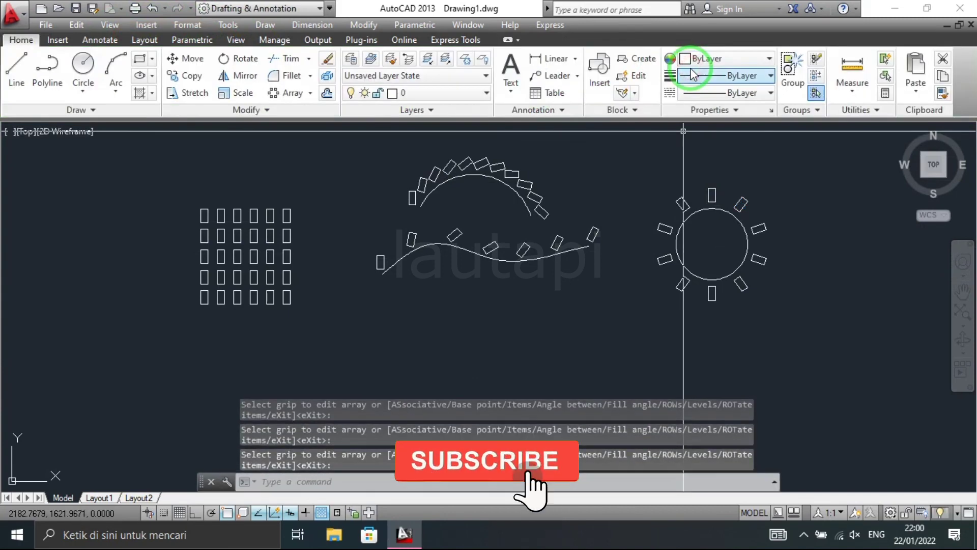
scroll(728, 269, up, 4)
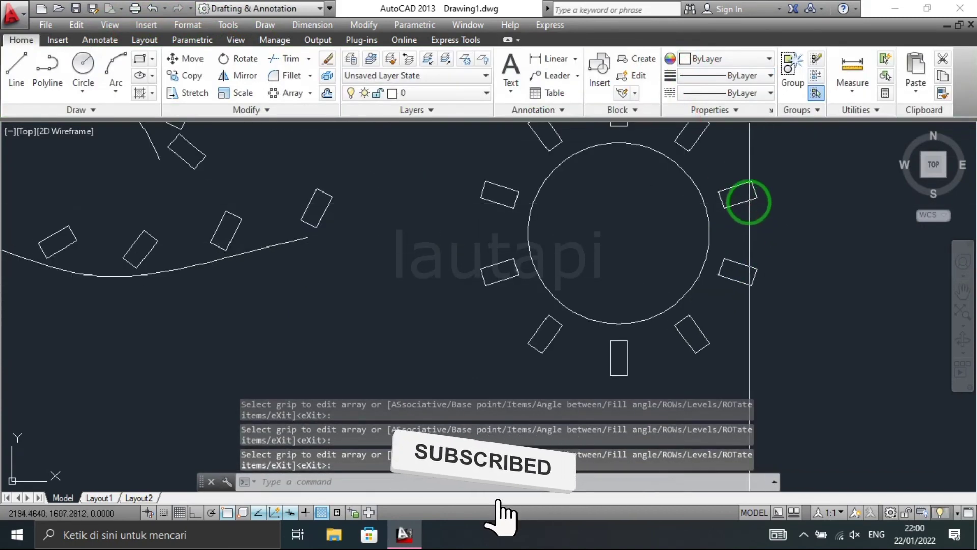
click(743, 209)
middle_drag(738, 223, 666, 302)
scroll(674, 200, down, 2)
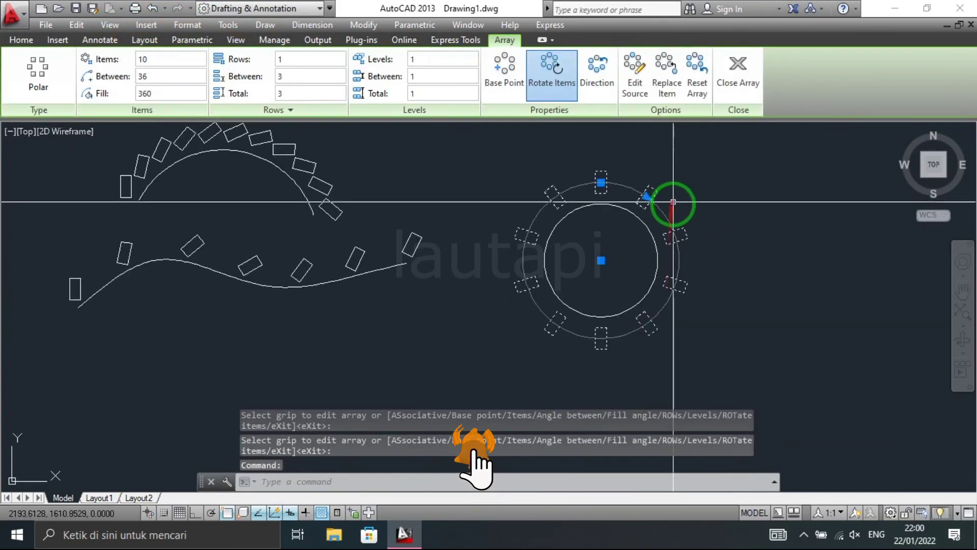
scroll(585, 230, down, 3)
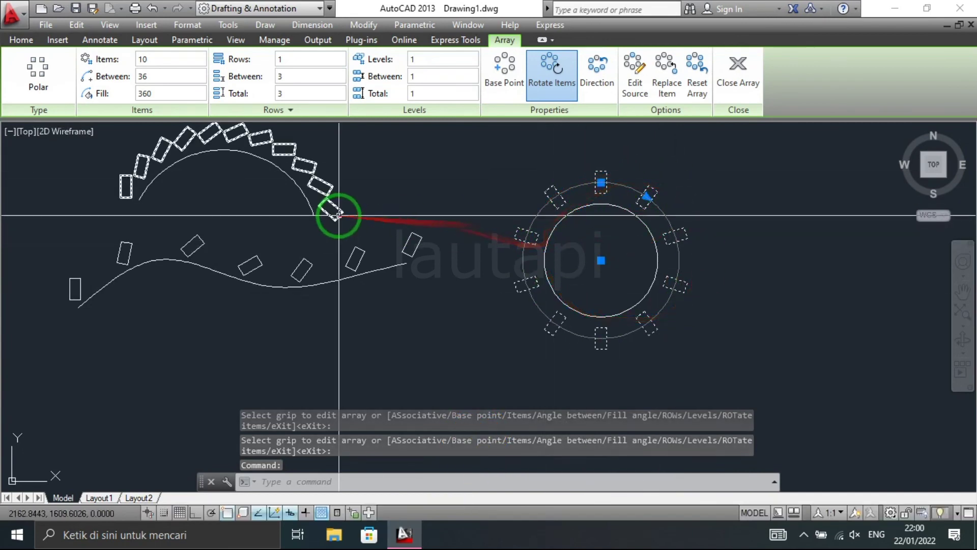
key(Escape)
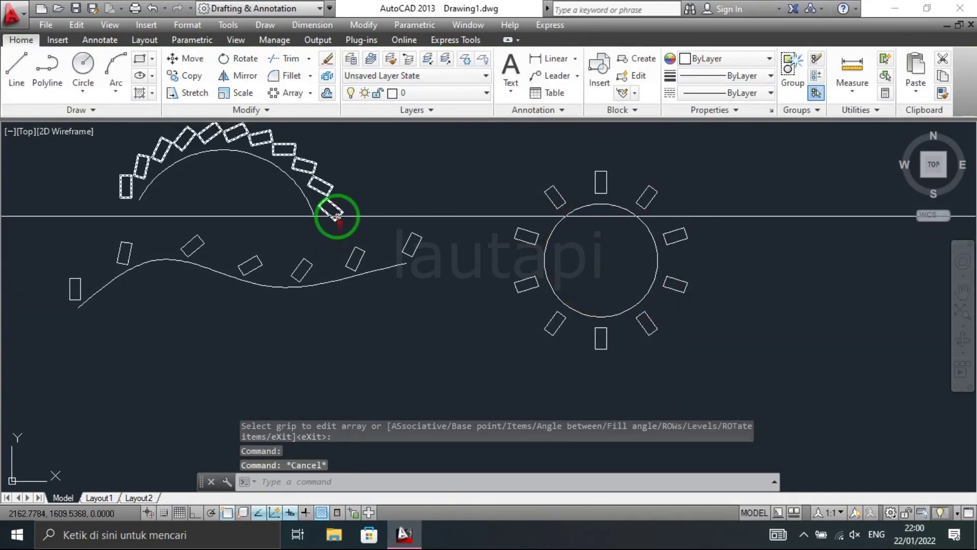
Step: Inspect the arc and polar arrays, then minimise the AutoCAD window
click(338, 216)
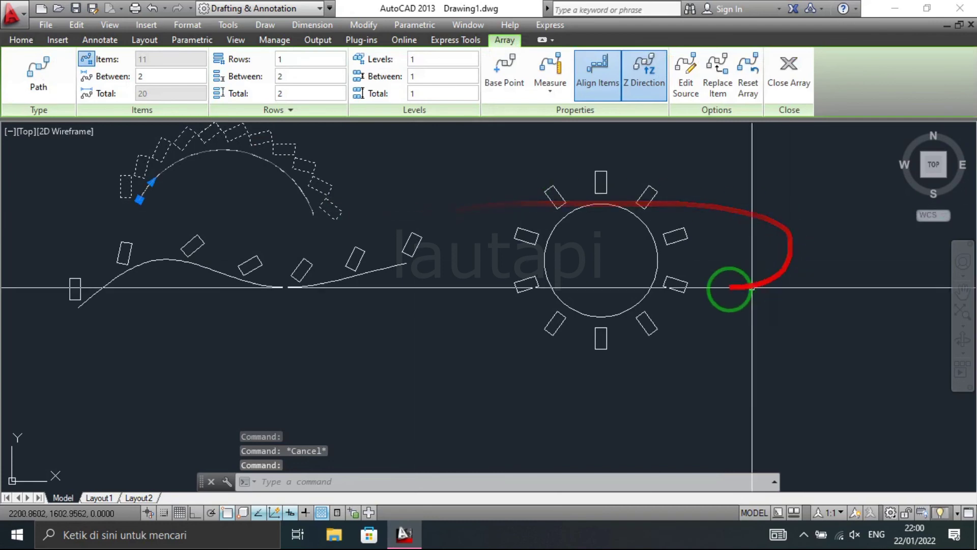
key(Escape)
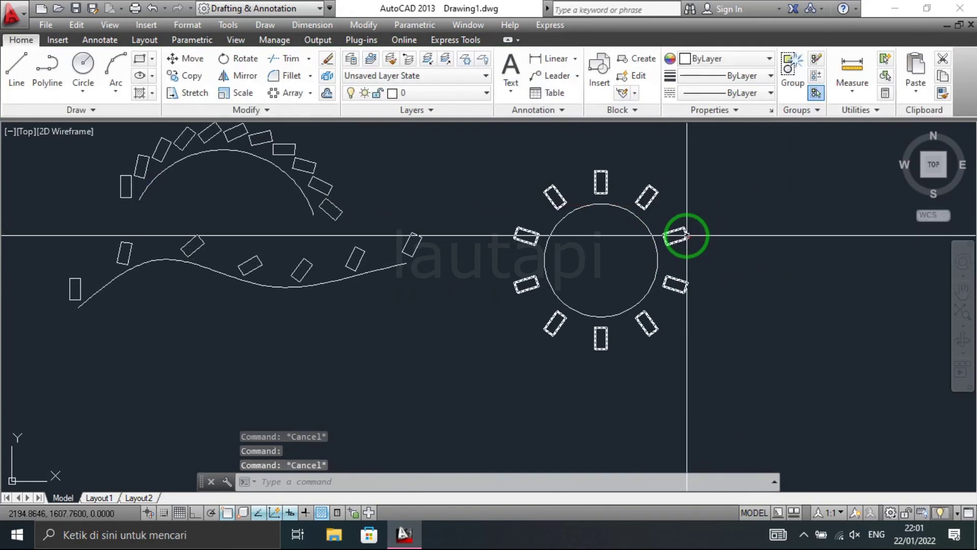
click(687, 236)
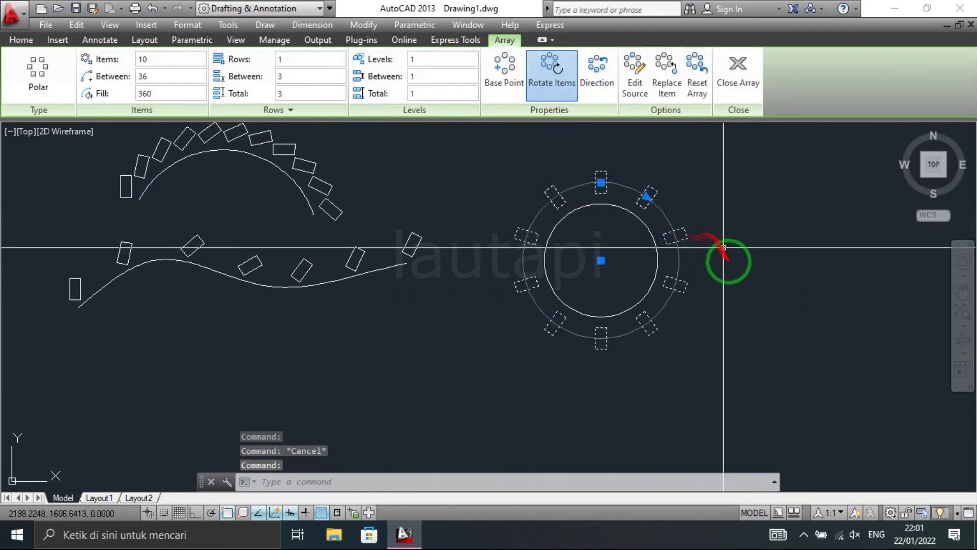
scroll(498, 235, down, 2)
mouse_move(497, 236)
middle_down()
mouse_move(653, 253)
mouse_move(656, 267)
middle_up()
scroll(521, 238, up, 2)
key(Escape)
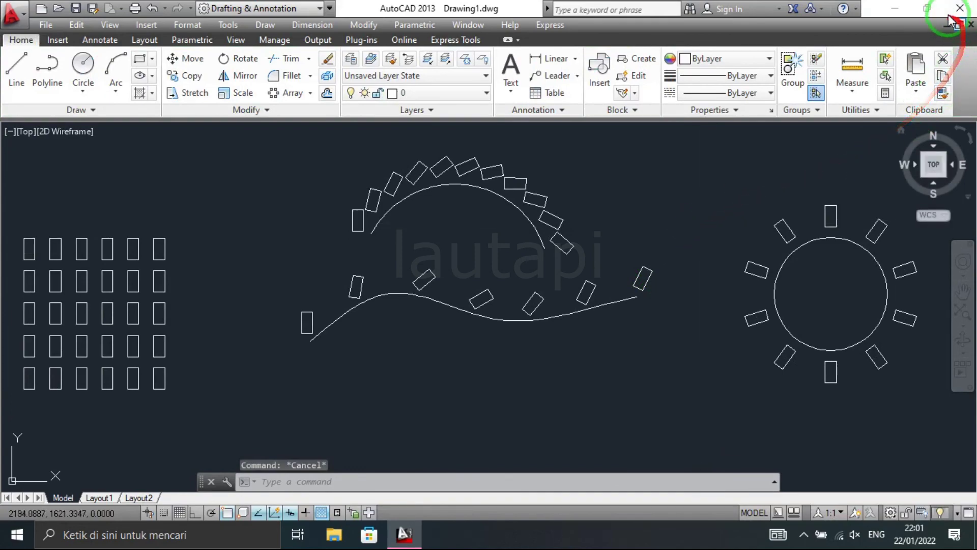
click(898, 9)
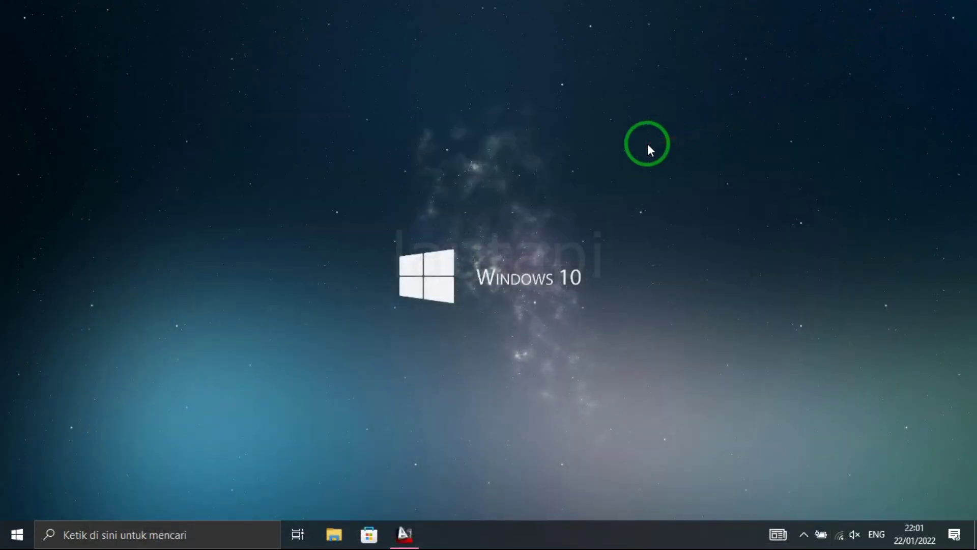